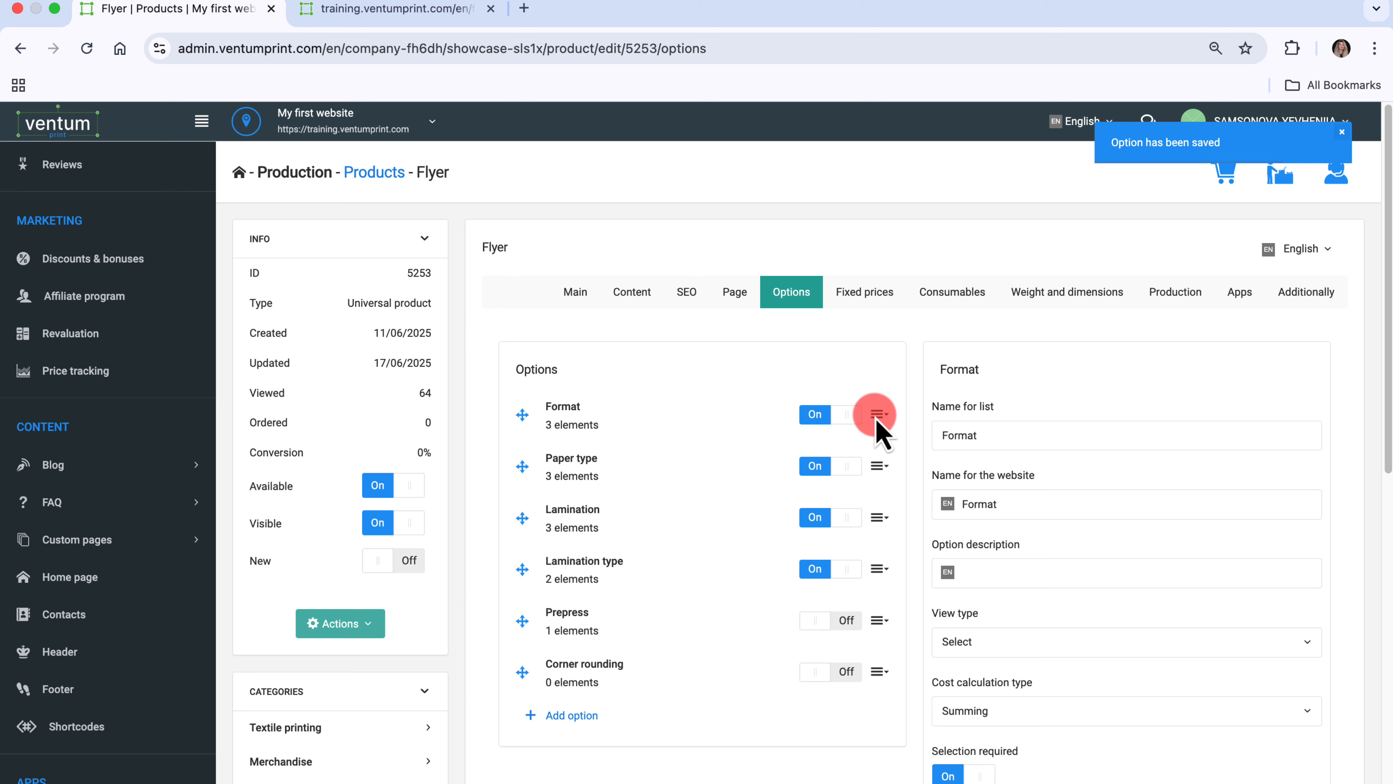
# - Set the Format option's cost calculation type to Coefficient and save its settings
pyautogui.click(878, 416)
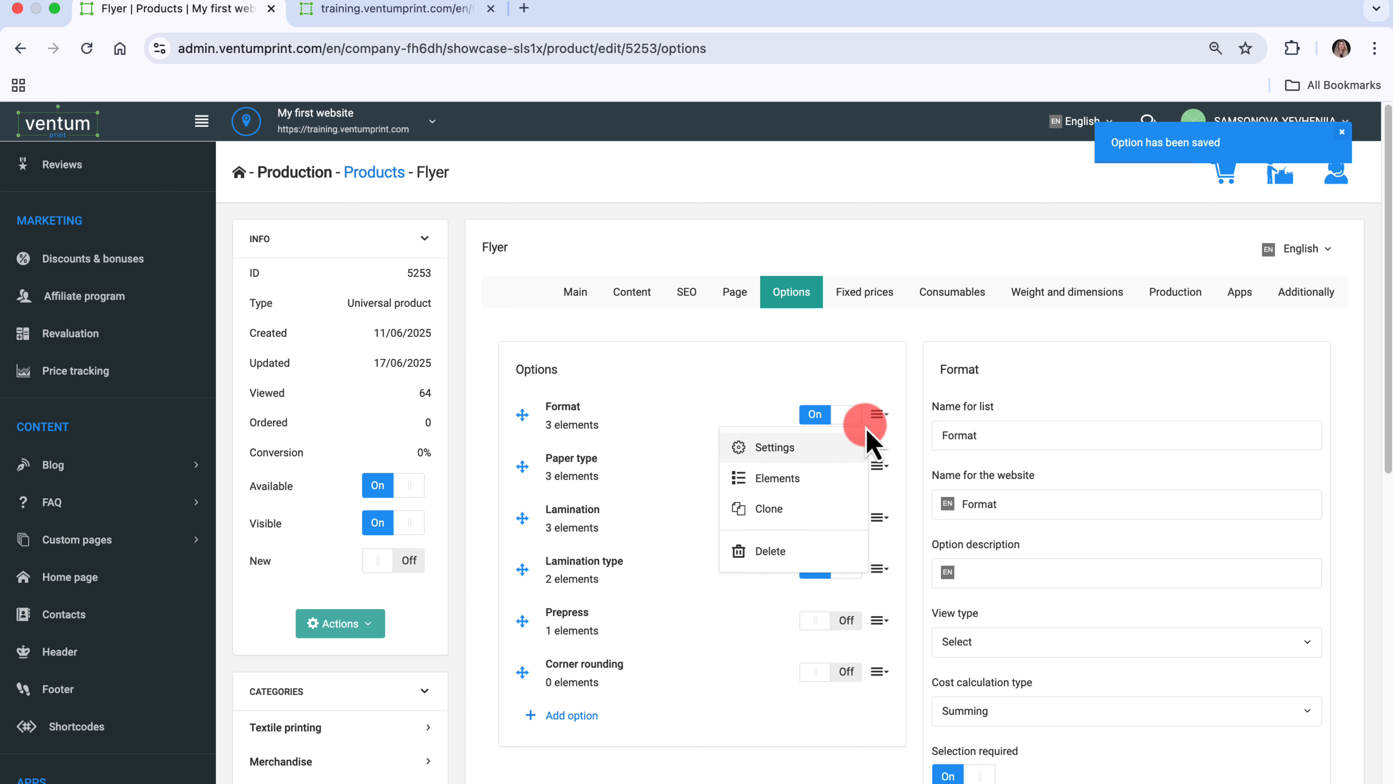
pyautogui.click(840, 451)
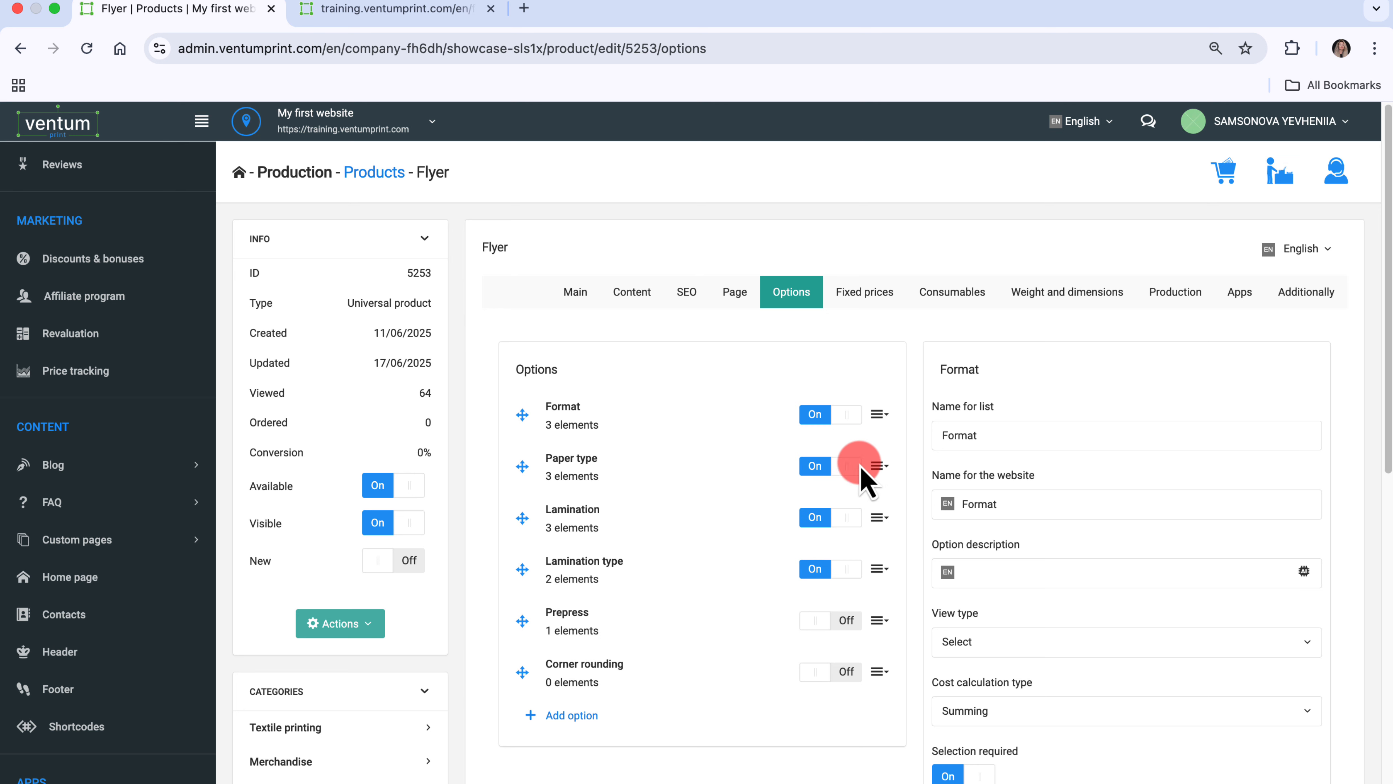
pyautogui.click(1302, 710)
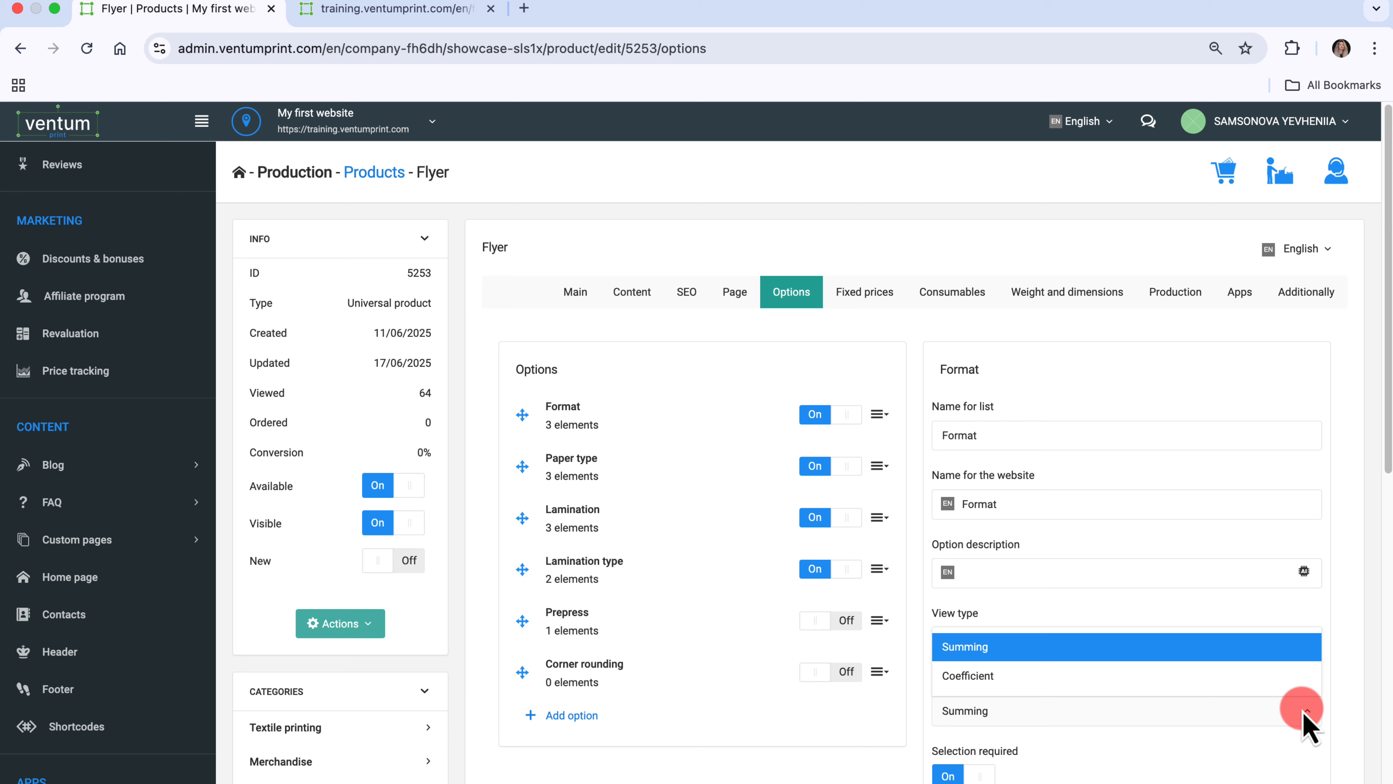
pyautogui.click(1275, 677)
pyautogui.scroll(-10, 1275, 680)
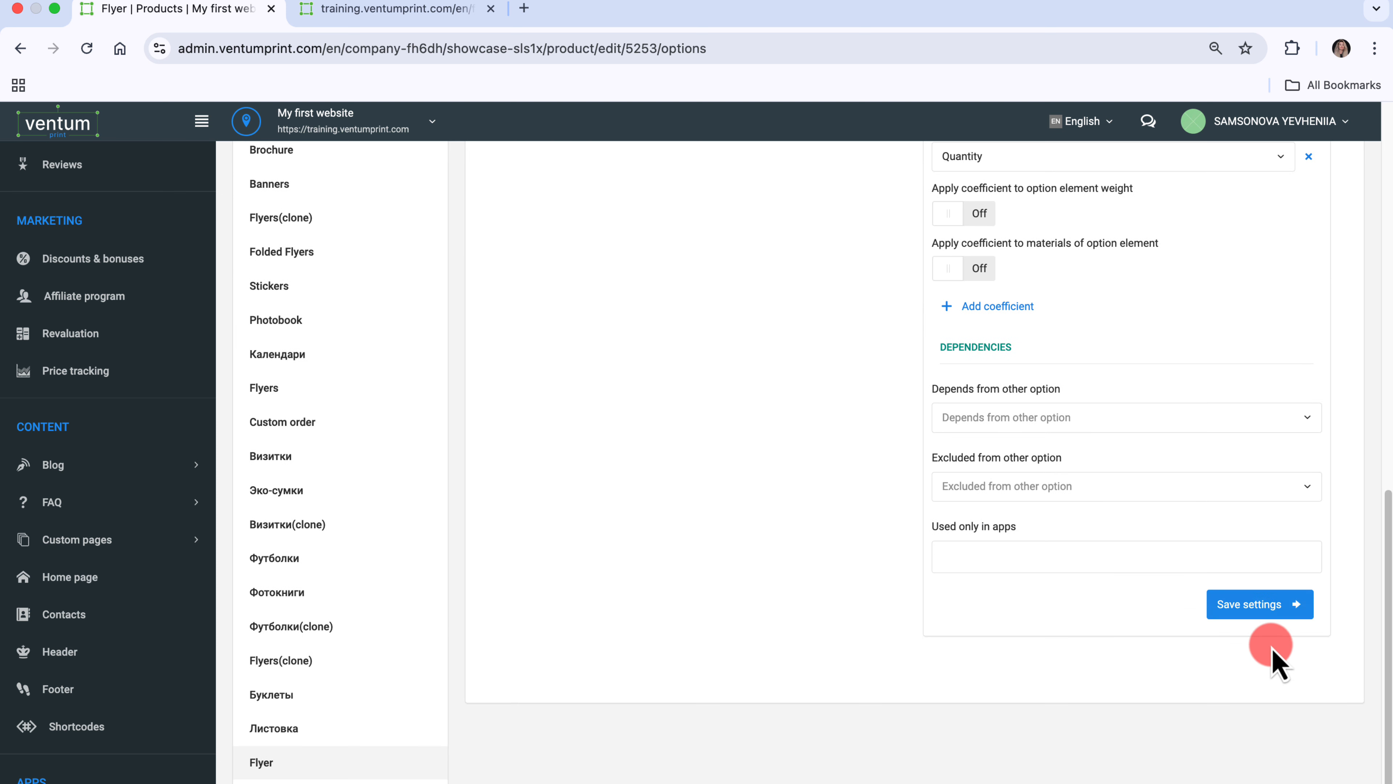
pyautogui.click(1267, 610)
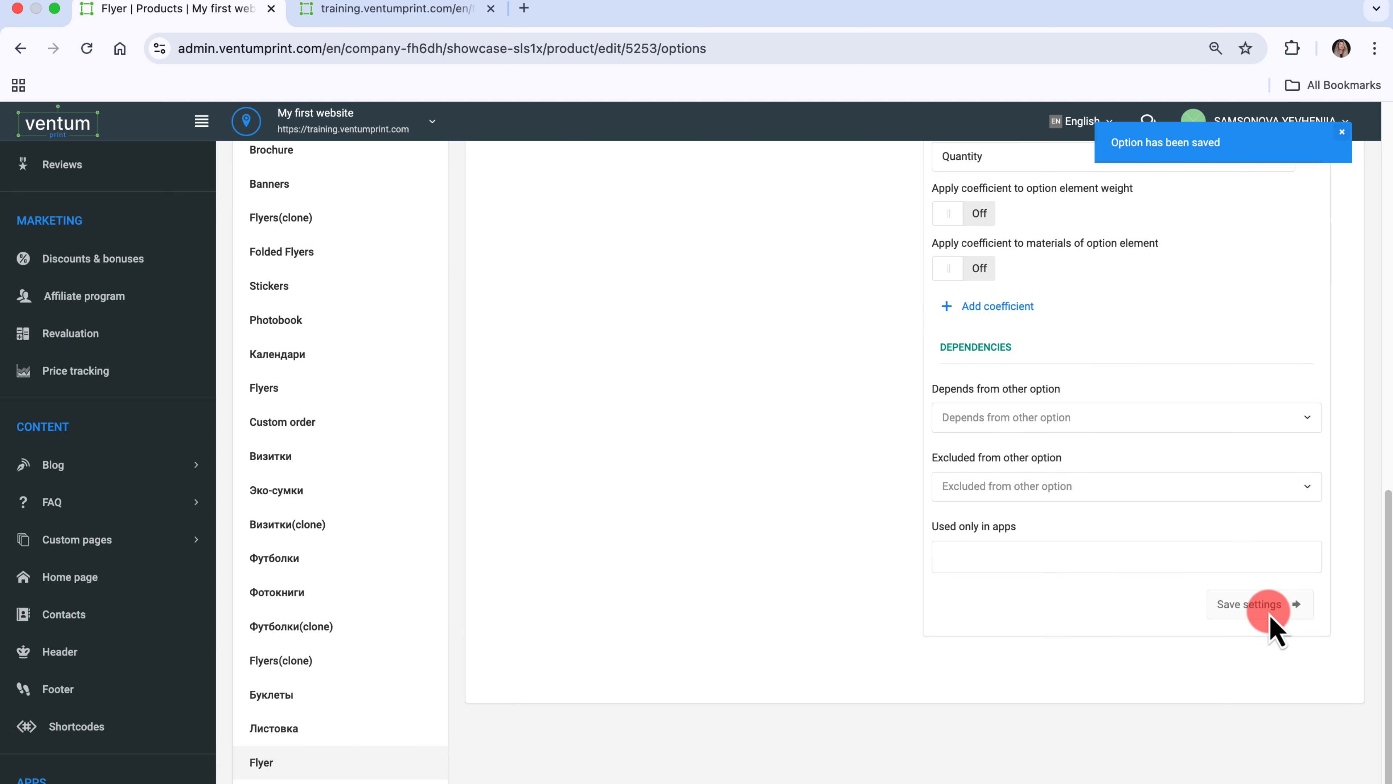
# - Review the option-coefficient strategy choices for the Format option
pyautogui.scroll(7, 1271, 625)
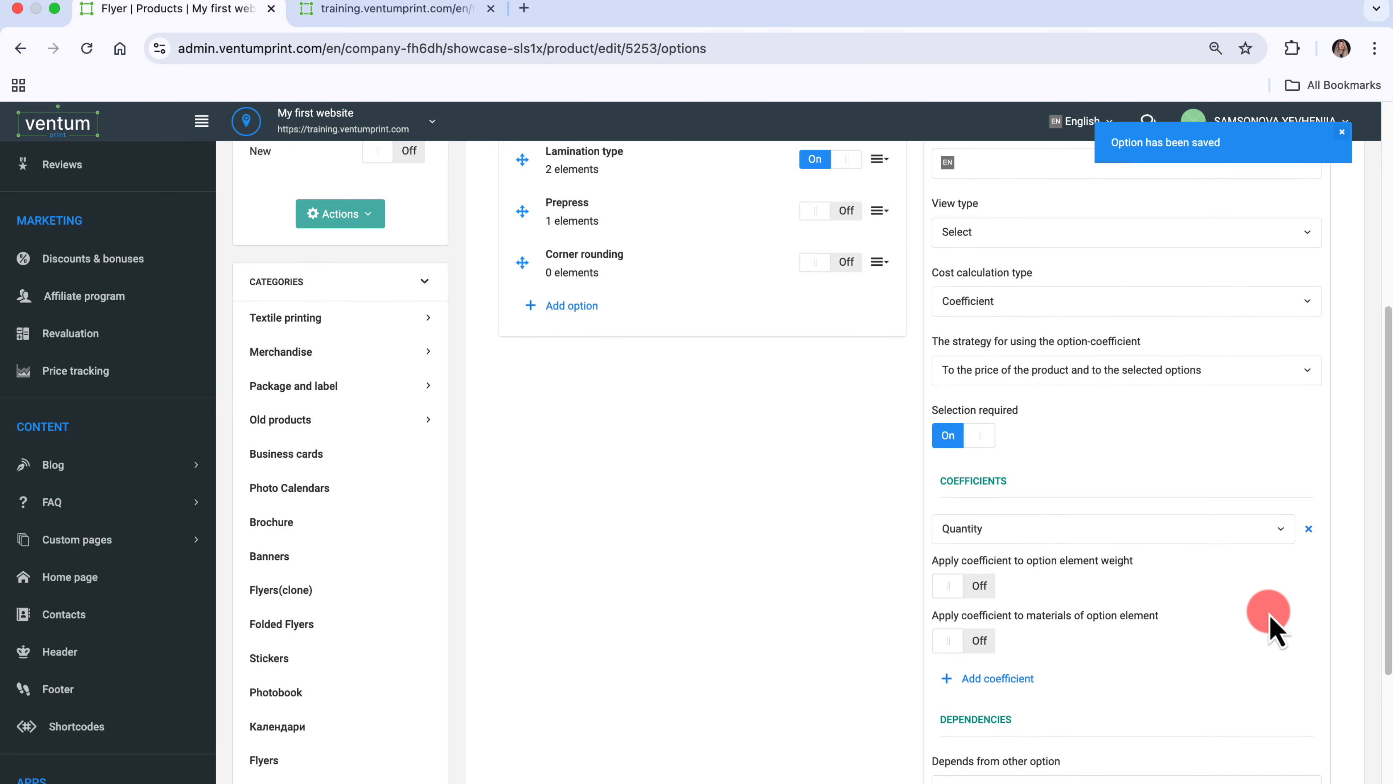
pyautogui.scroll(3, 1271, 625)
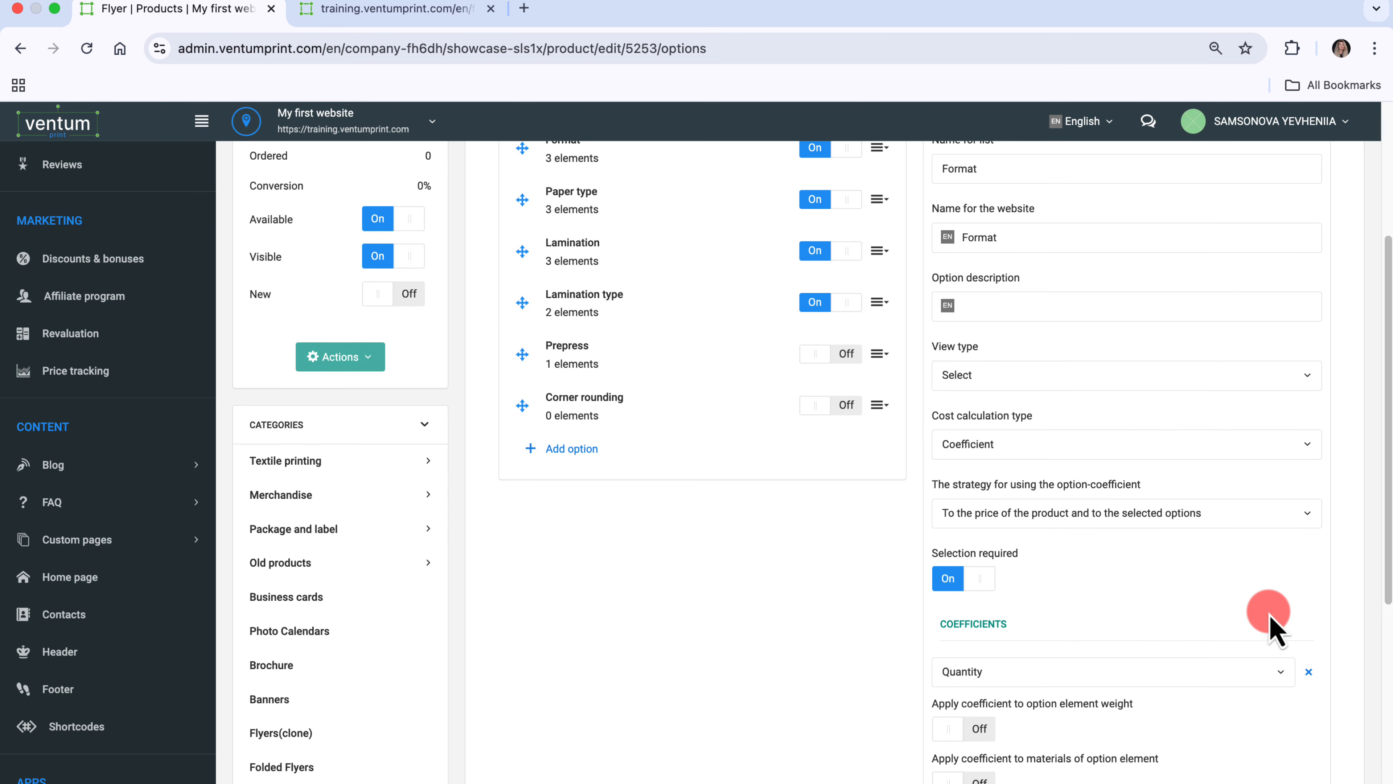
pyautogui.click(1308, 514)
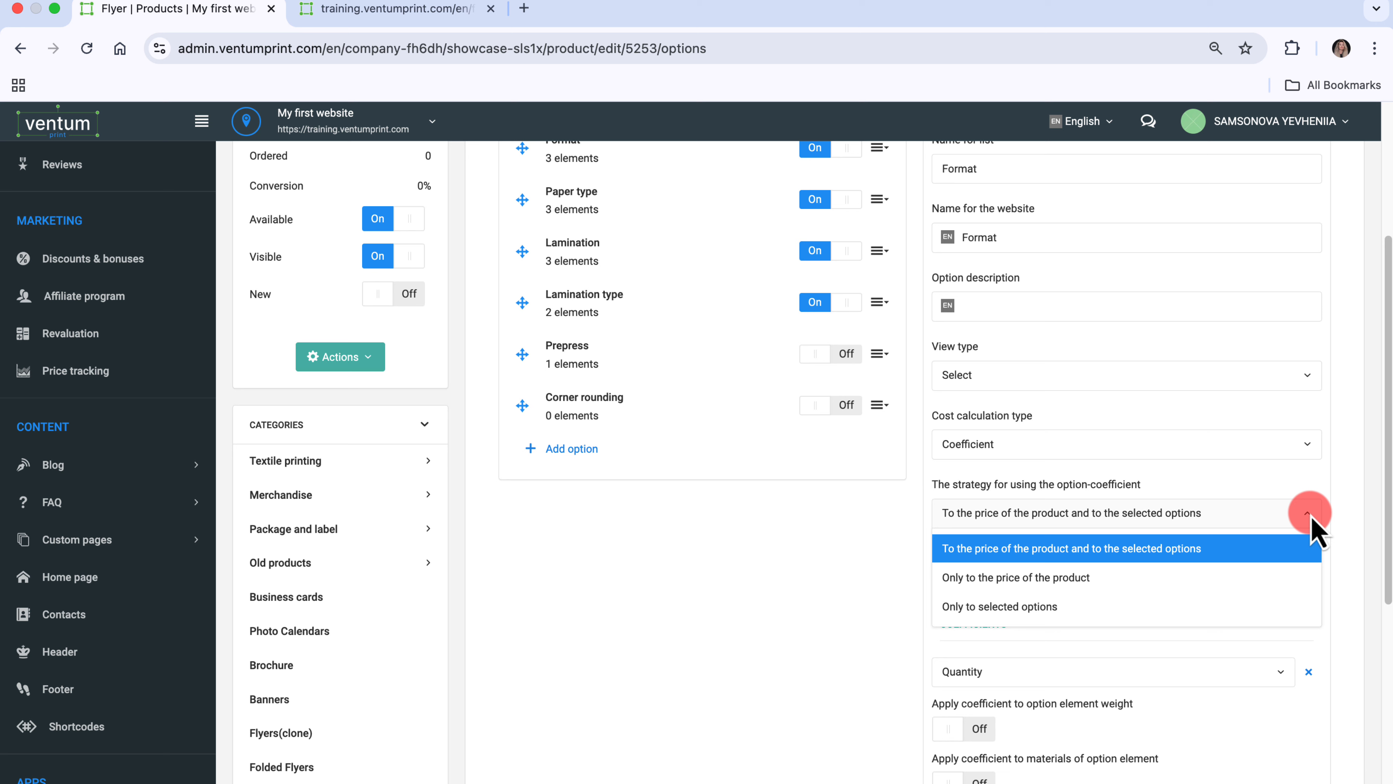
pyautogui.click(1309, 514)
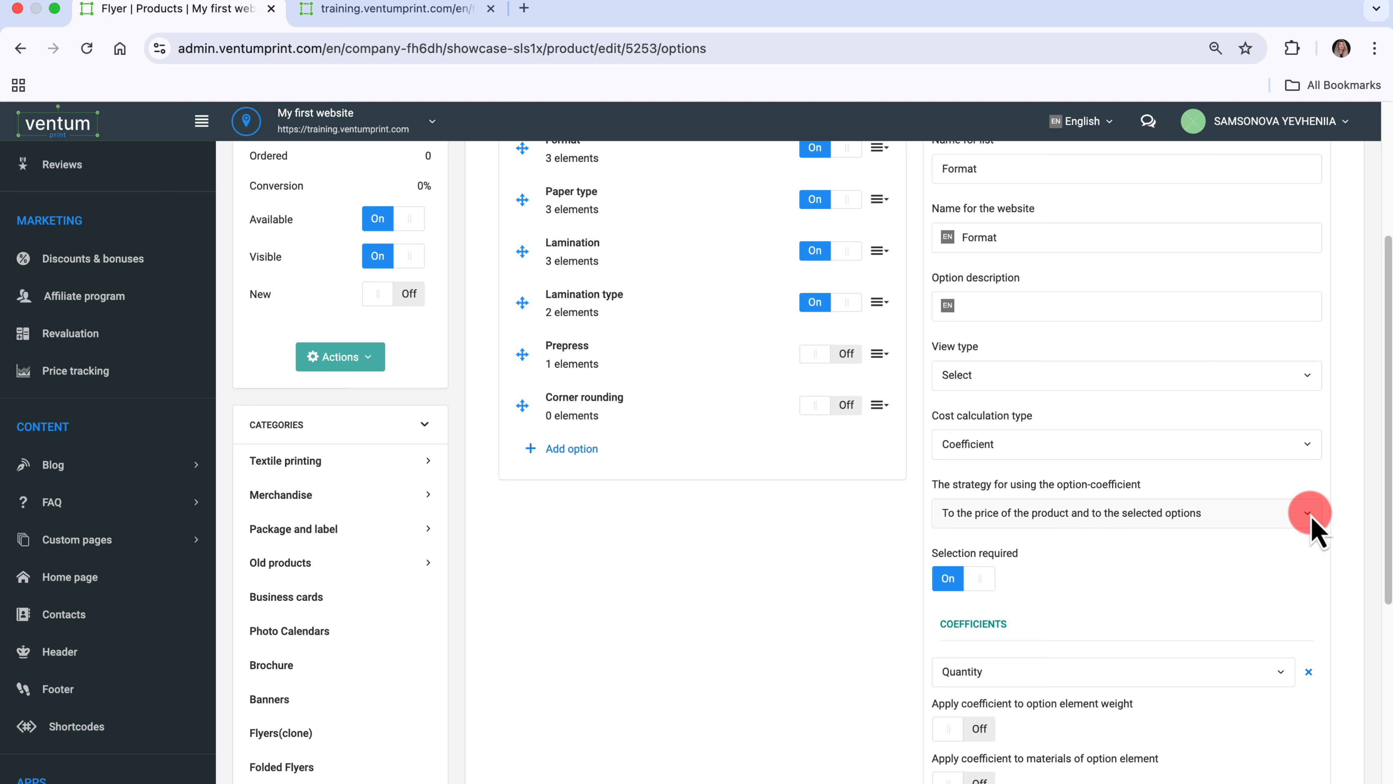
pyautogui.scroll(5, 1312, 520)
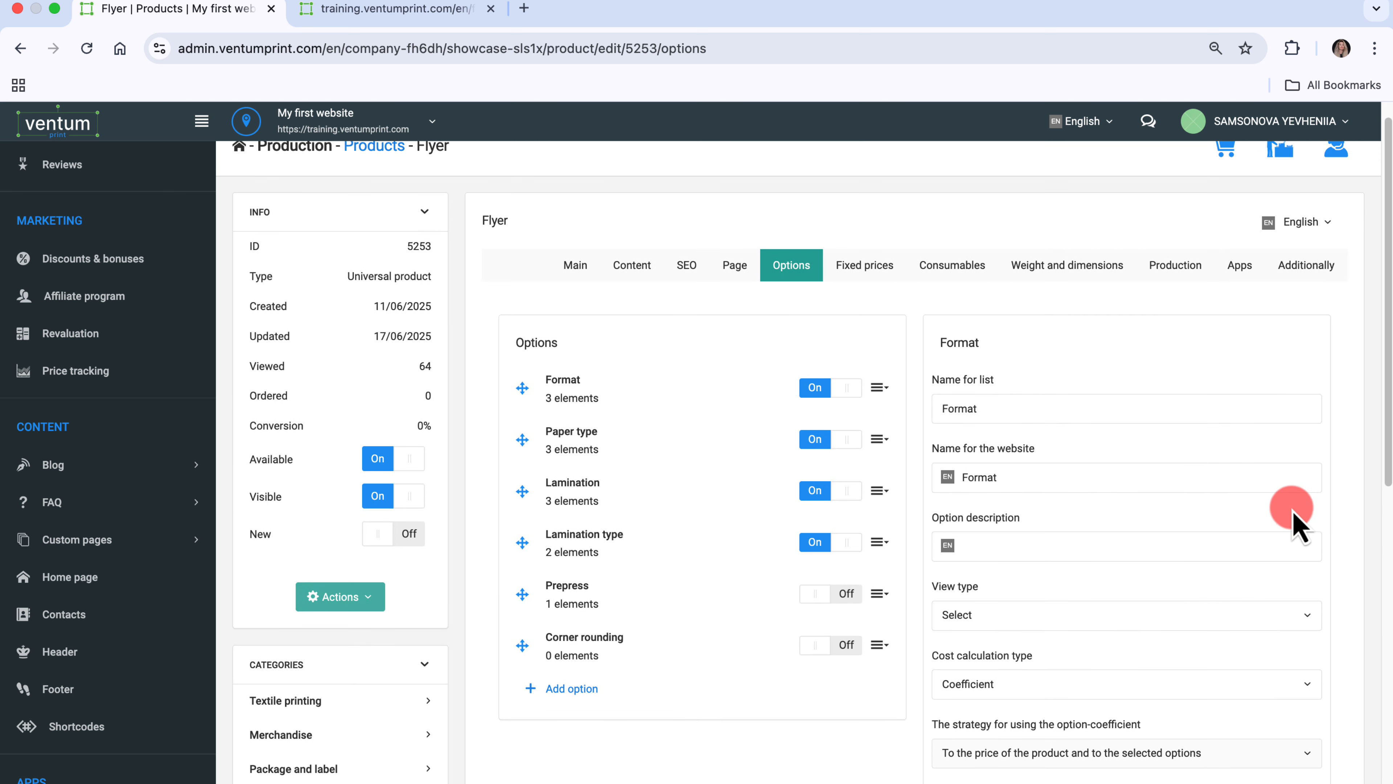
# - Open the Format option's elements and set the A6 element's coefficient to 1, then save it
pyautogui.click(878, 388)
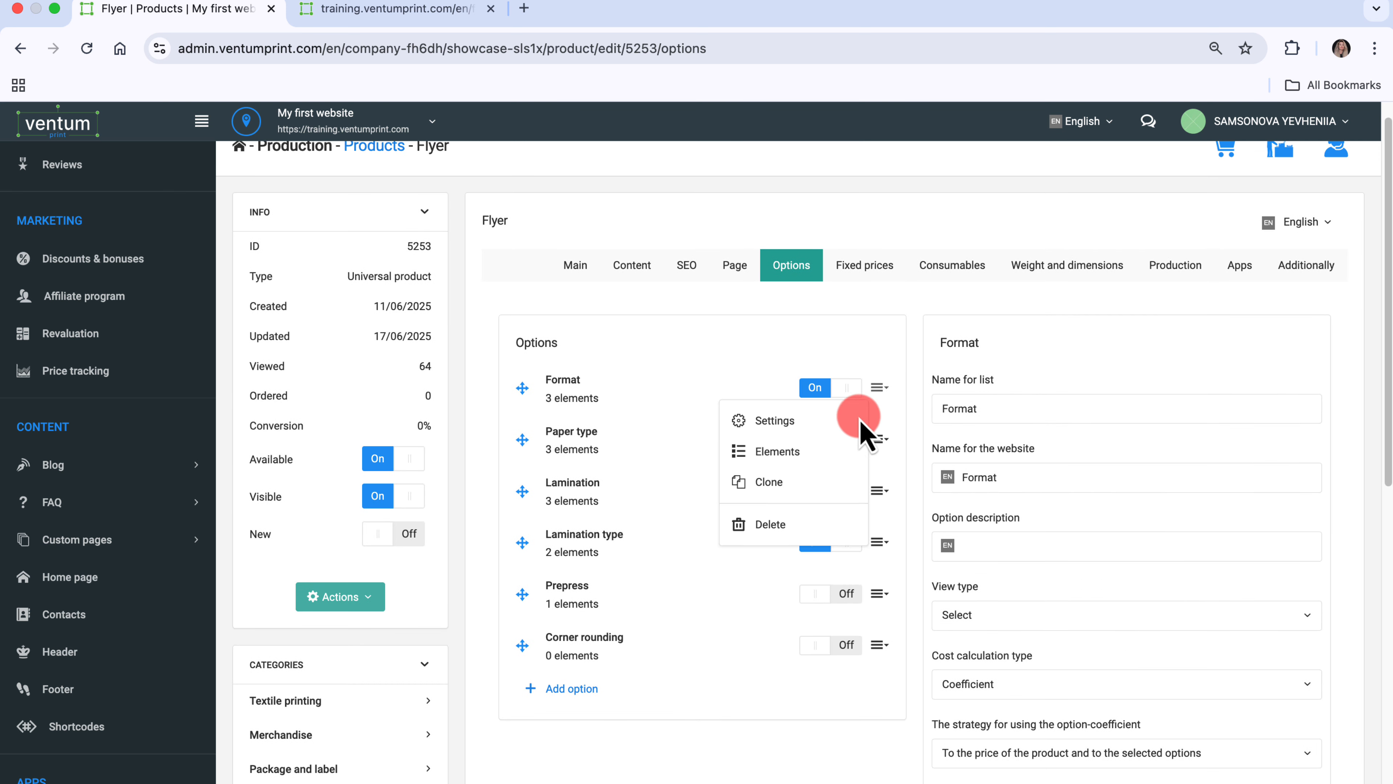
pyautogui.click(834, 461)
pyautogui.click(963, 392)
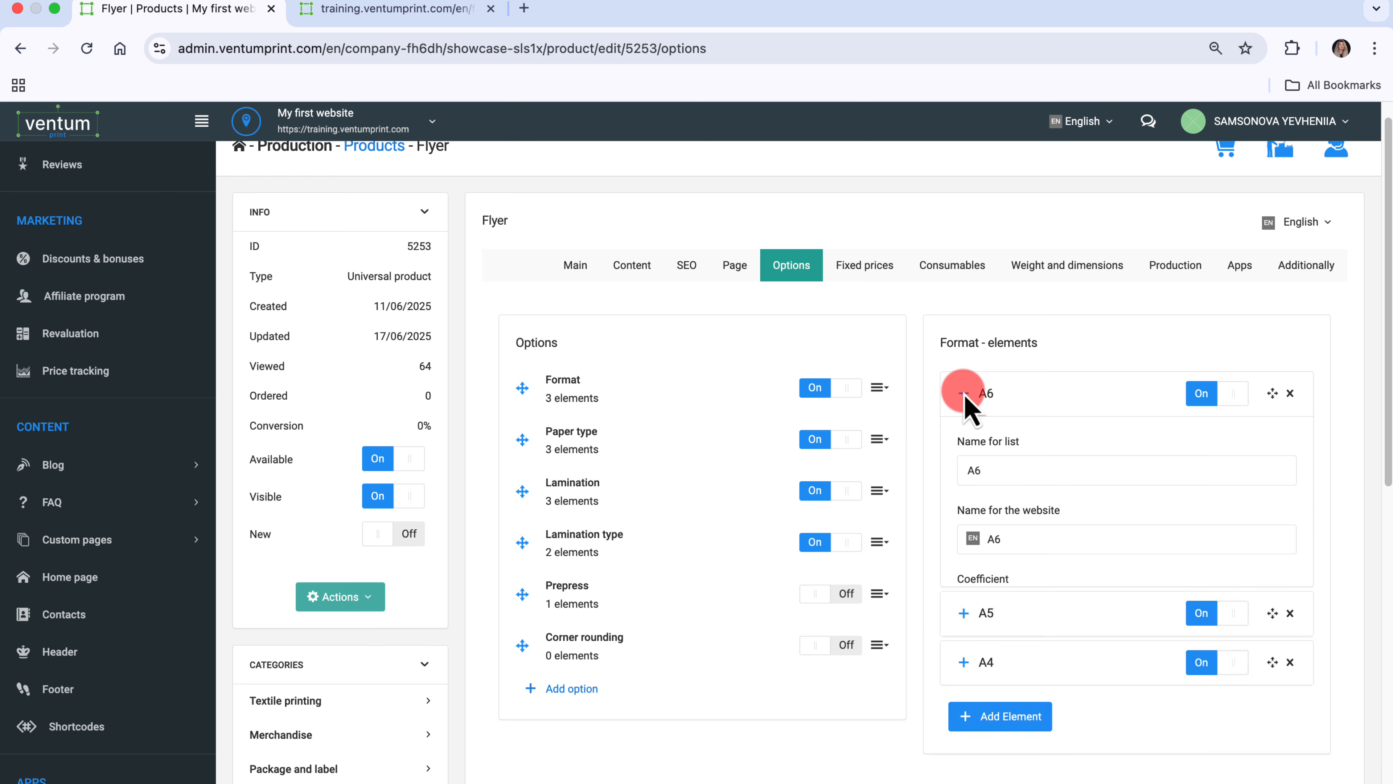
pyautogui.click(1100, 615)
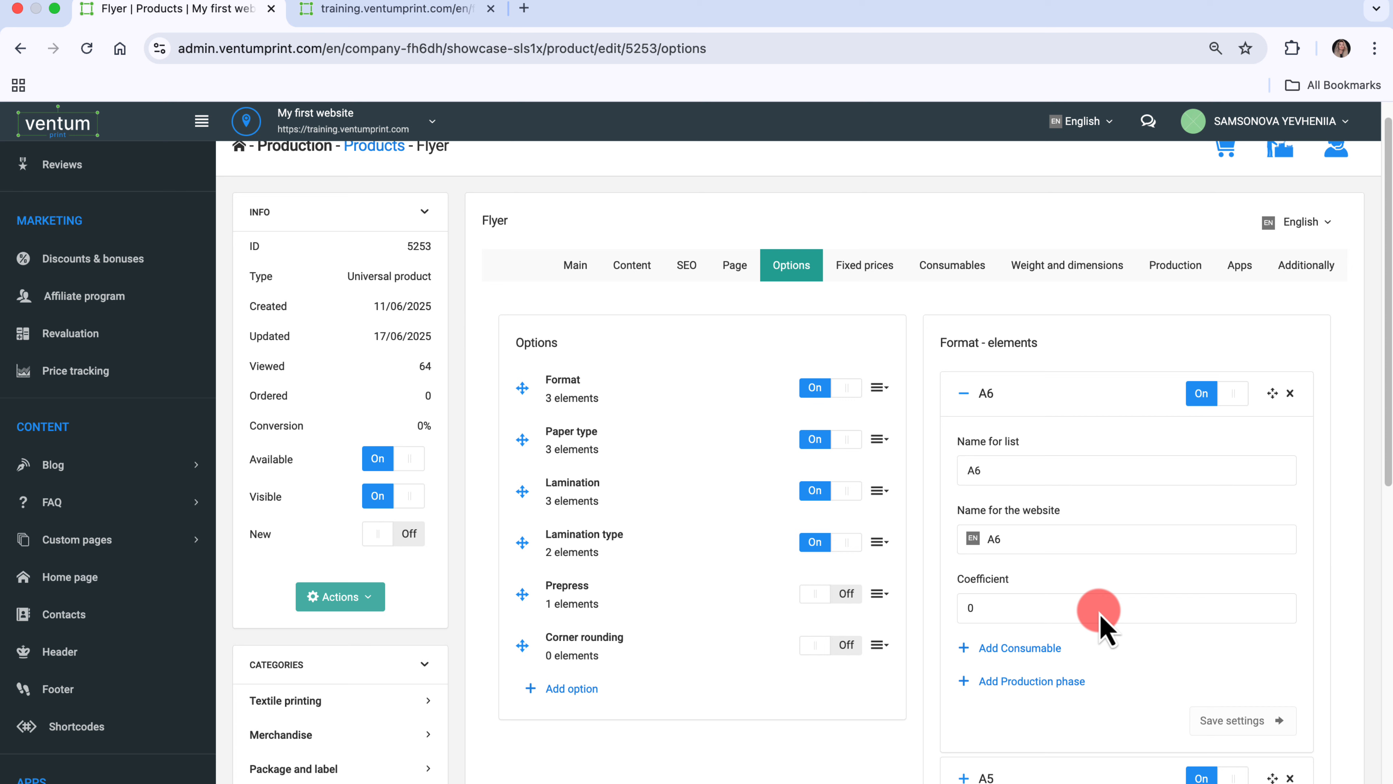
pyautogui.click(1099, 616)
pyautogui.press('BackSpace')
pyautogui.write('1')
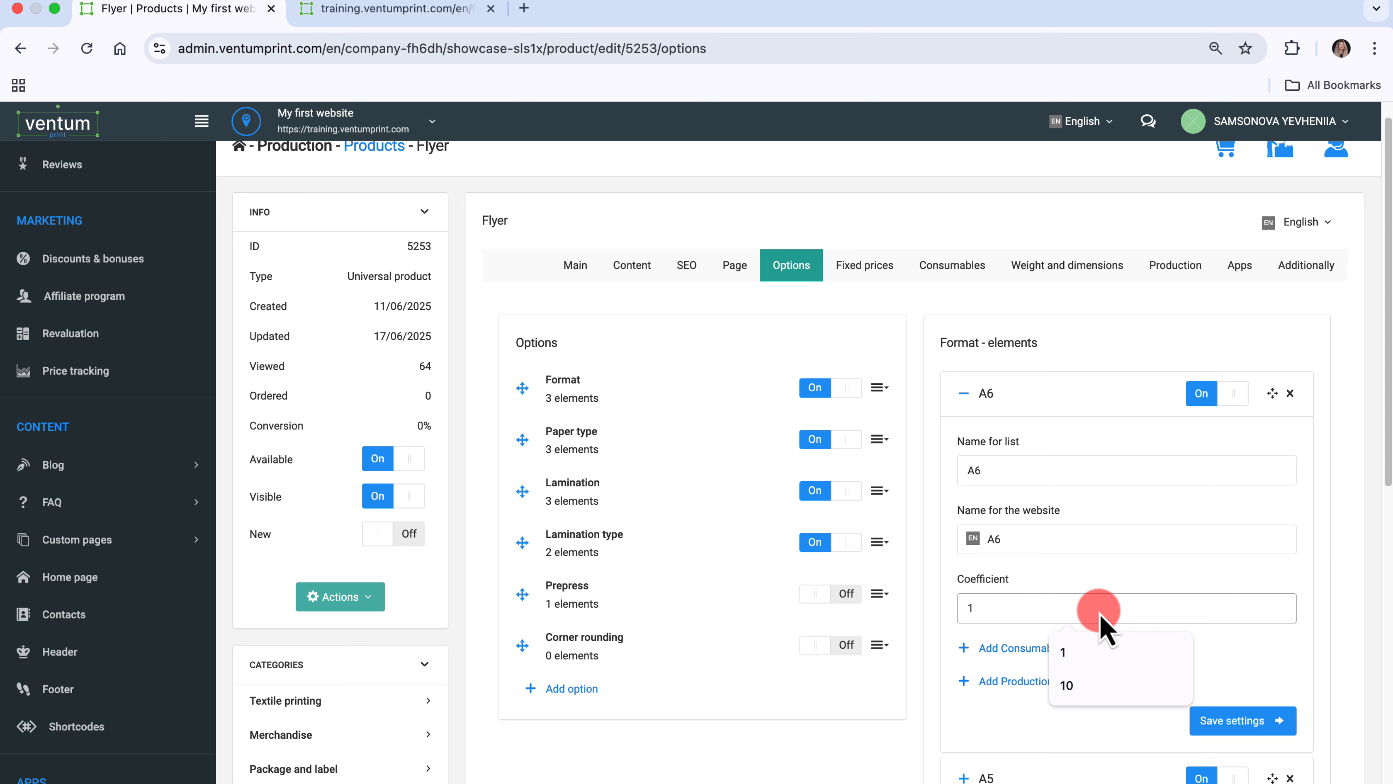
pyautogui.click(1135, 653)
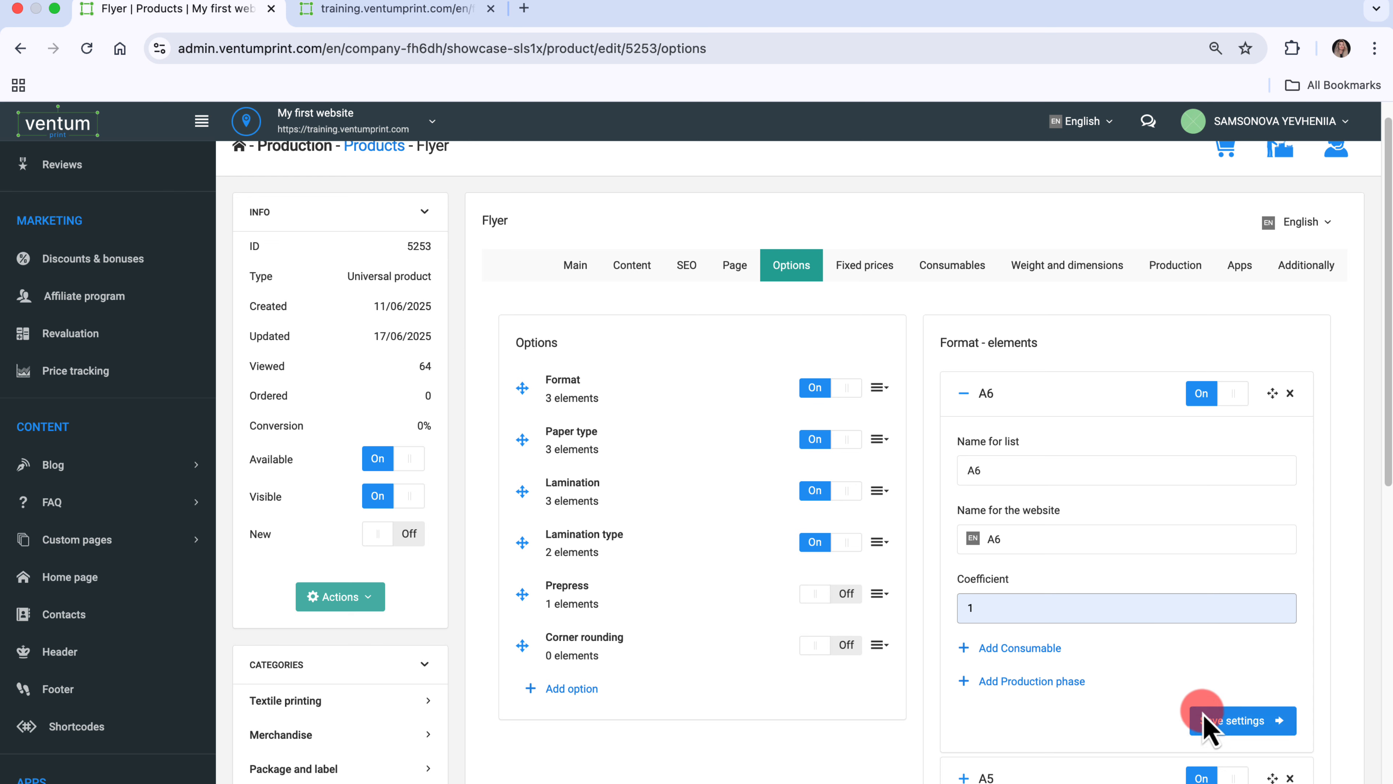
pyautogui.click(1213, 722)
# - Set the A5 element's coefficient to 2 and save it
pyautogui.scroll(-8, 1213, 730)
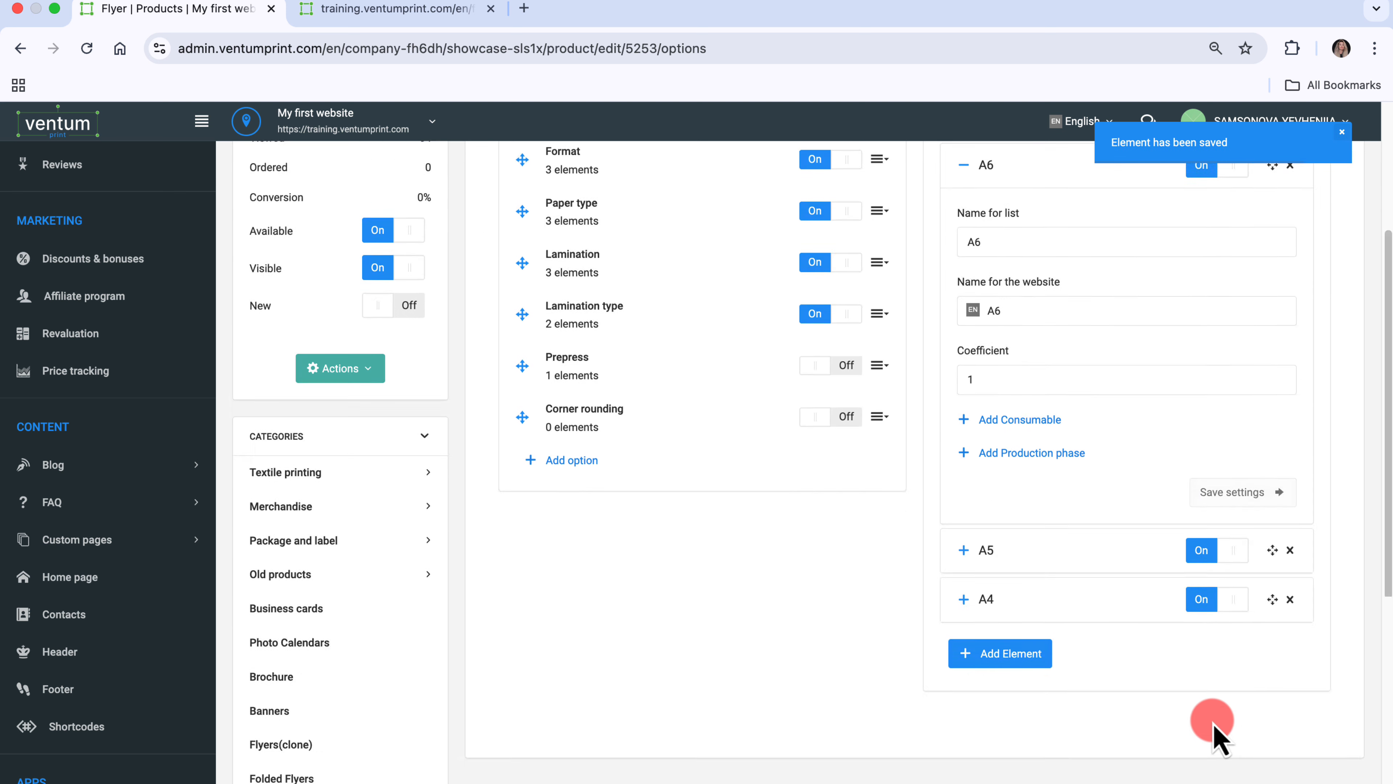
pyautogui.click(963, 345)
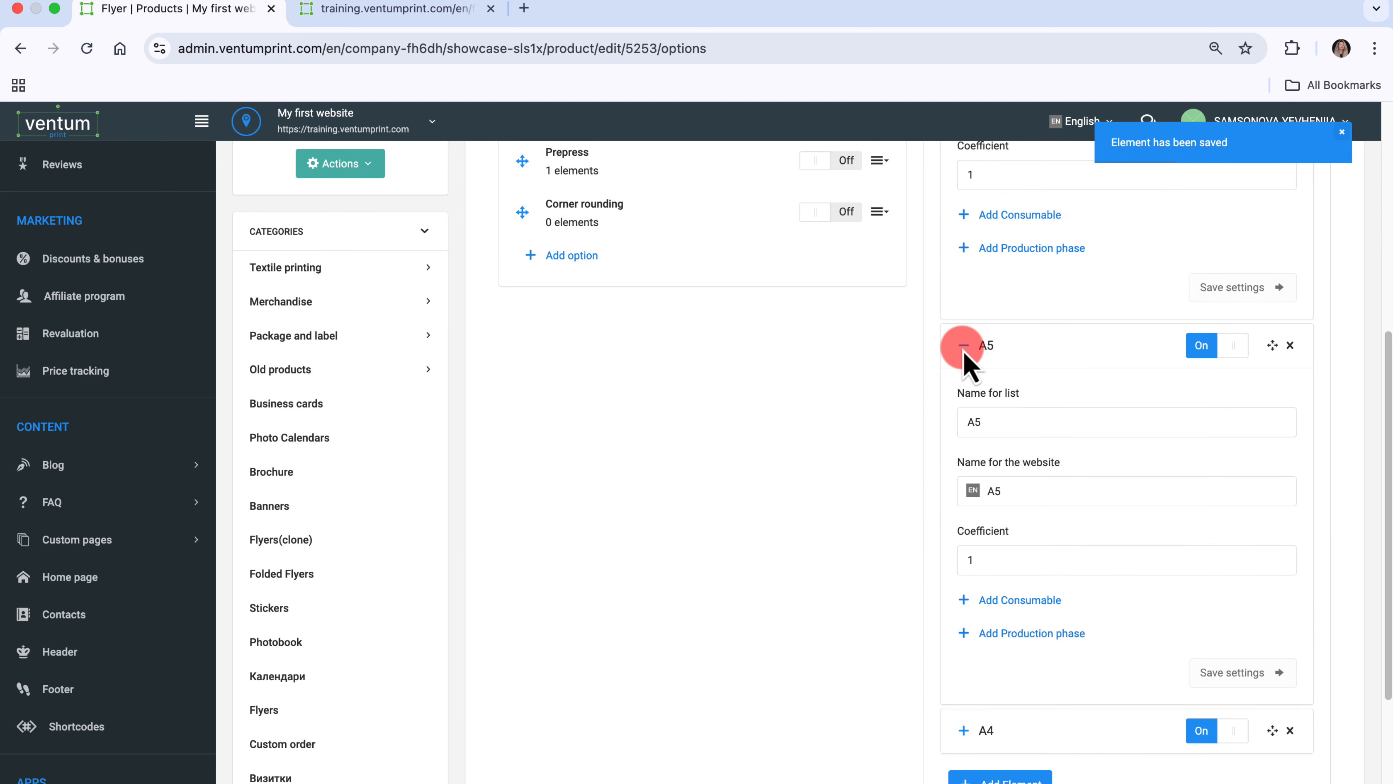
pyautogui.click(1007, 561)
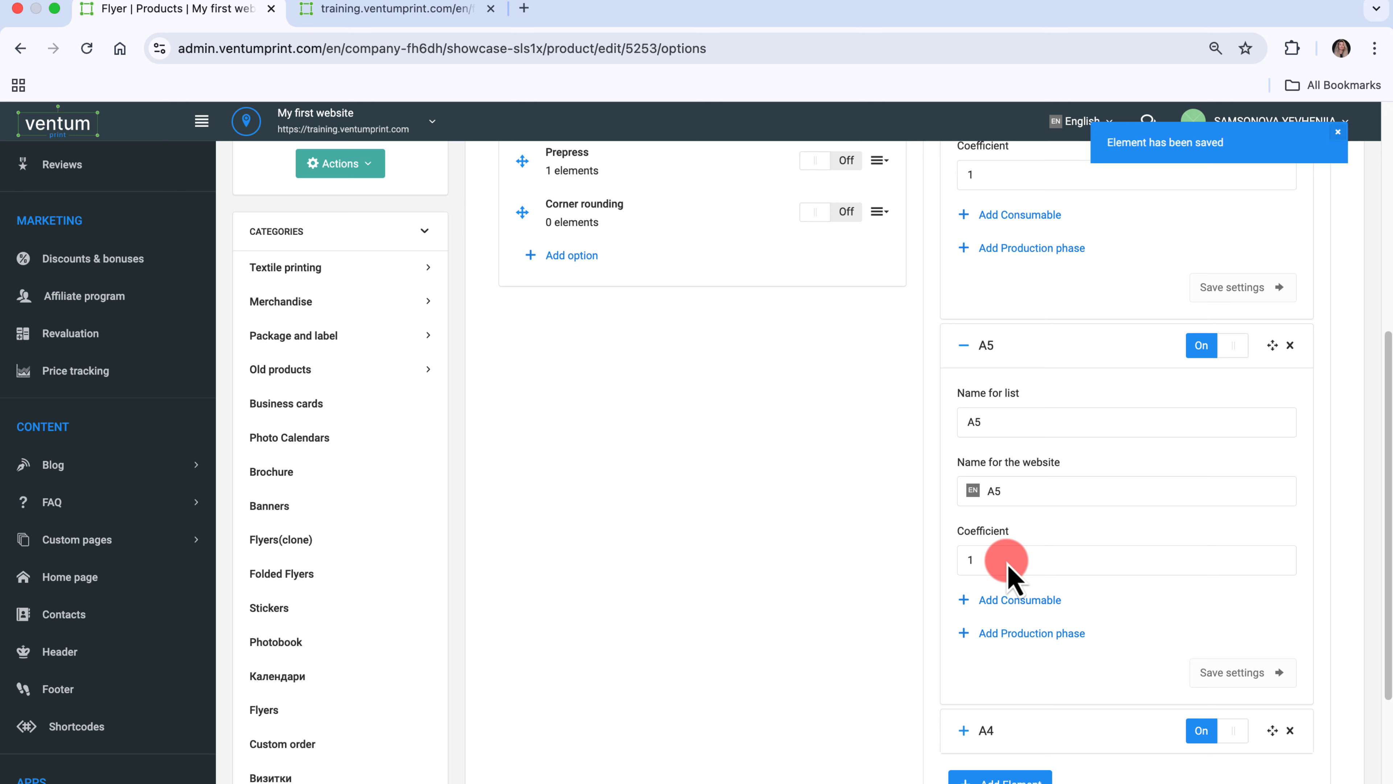
pyautogui.click(1008, 562)
pyautogui.click(1108, 636)
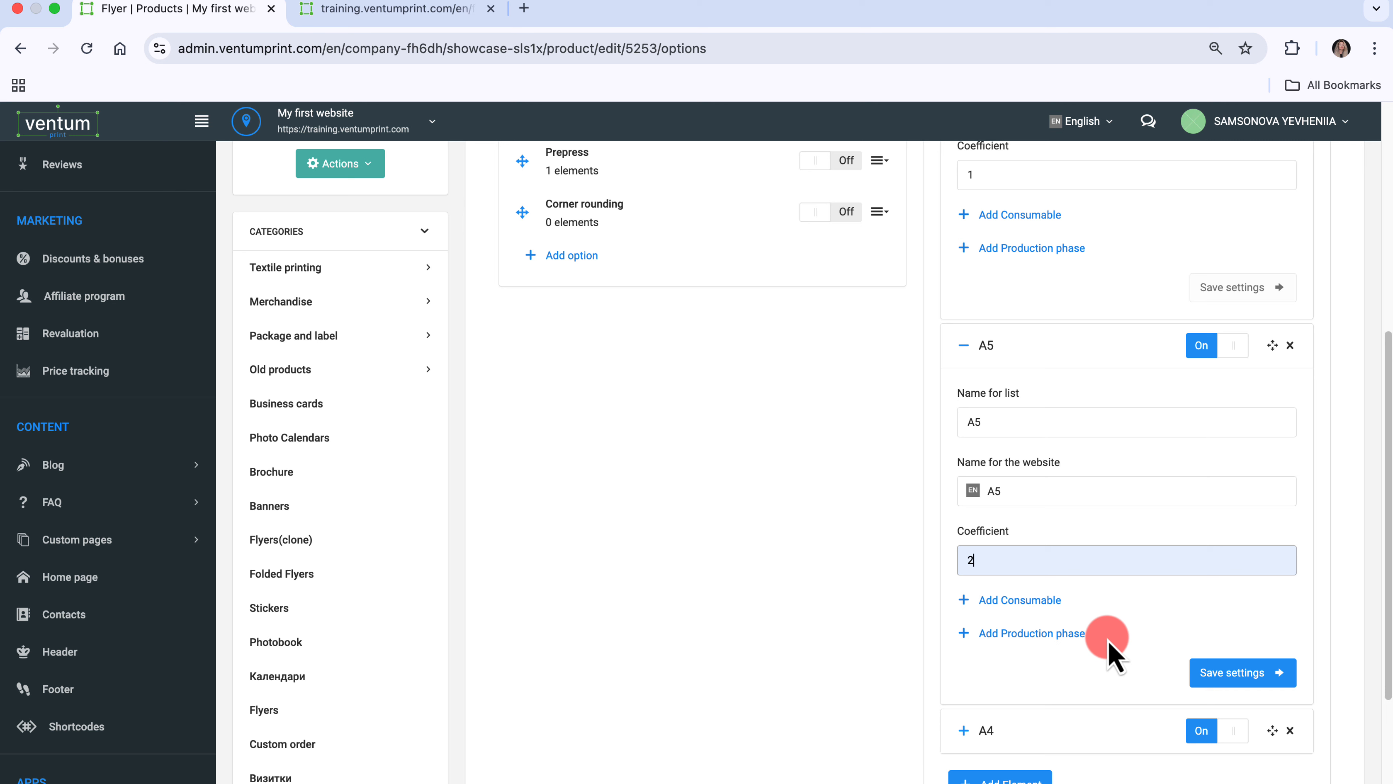
pyautogui.click(1223, 677)
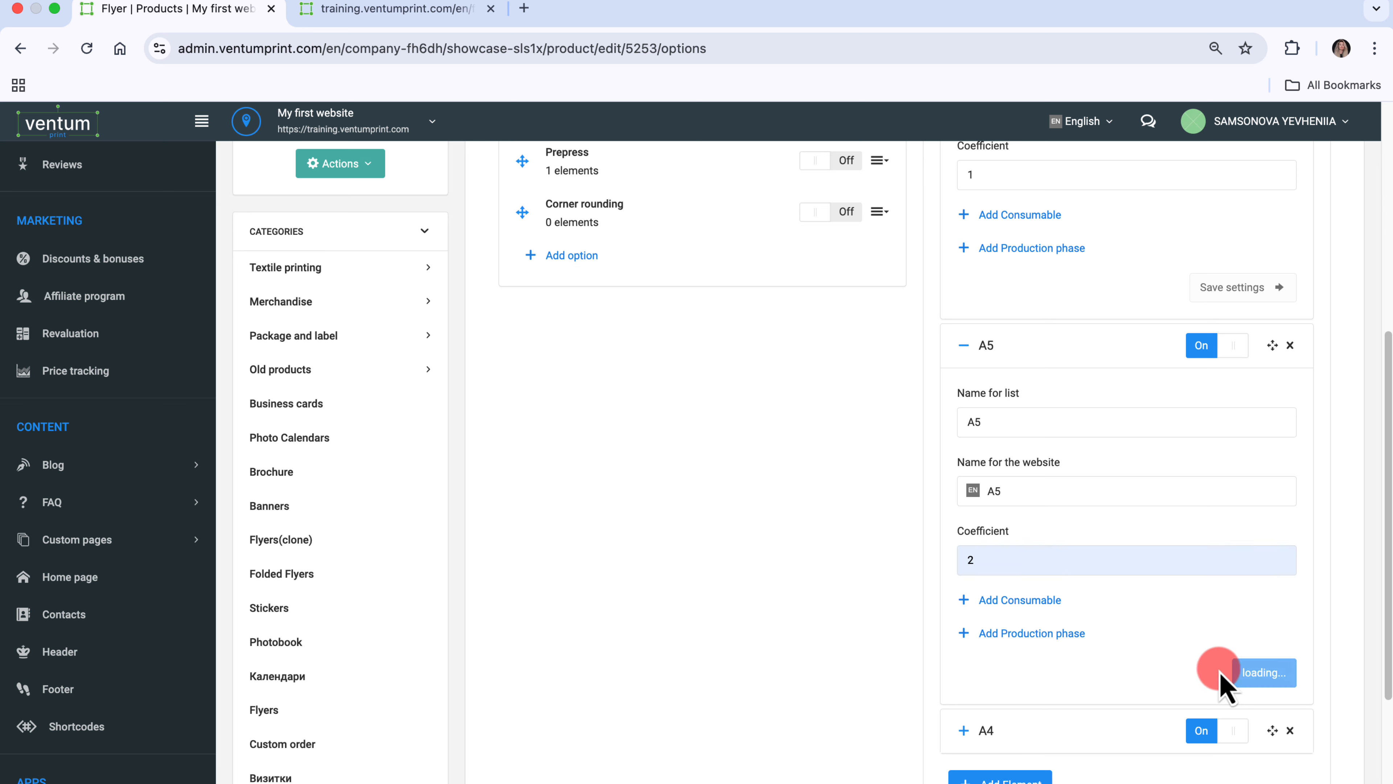
# - Set the A4 element's coefficient to 4 and save it
pyautogui.scroll(-5, 1224, 686)
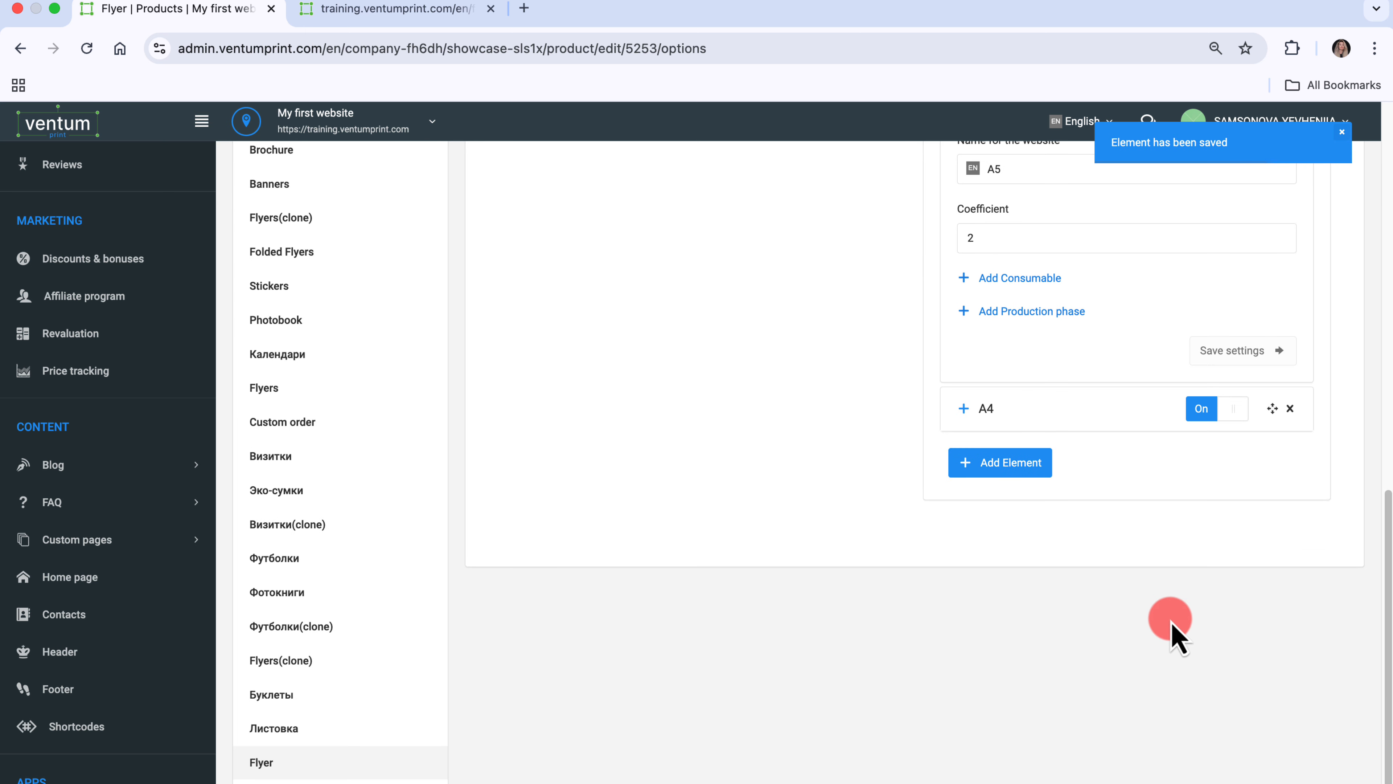
pyautogui.click(963, 408)
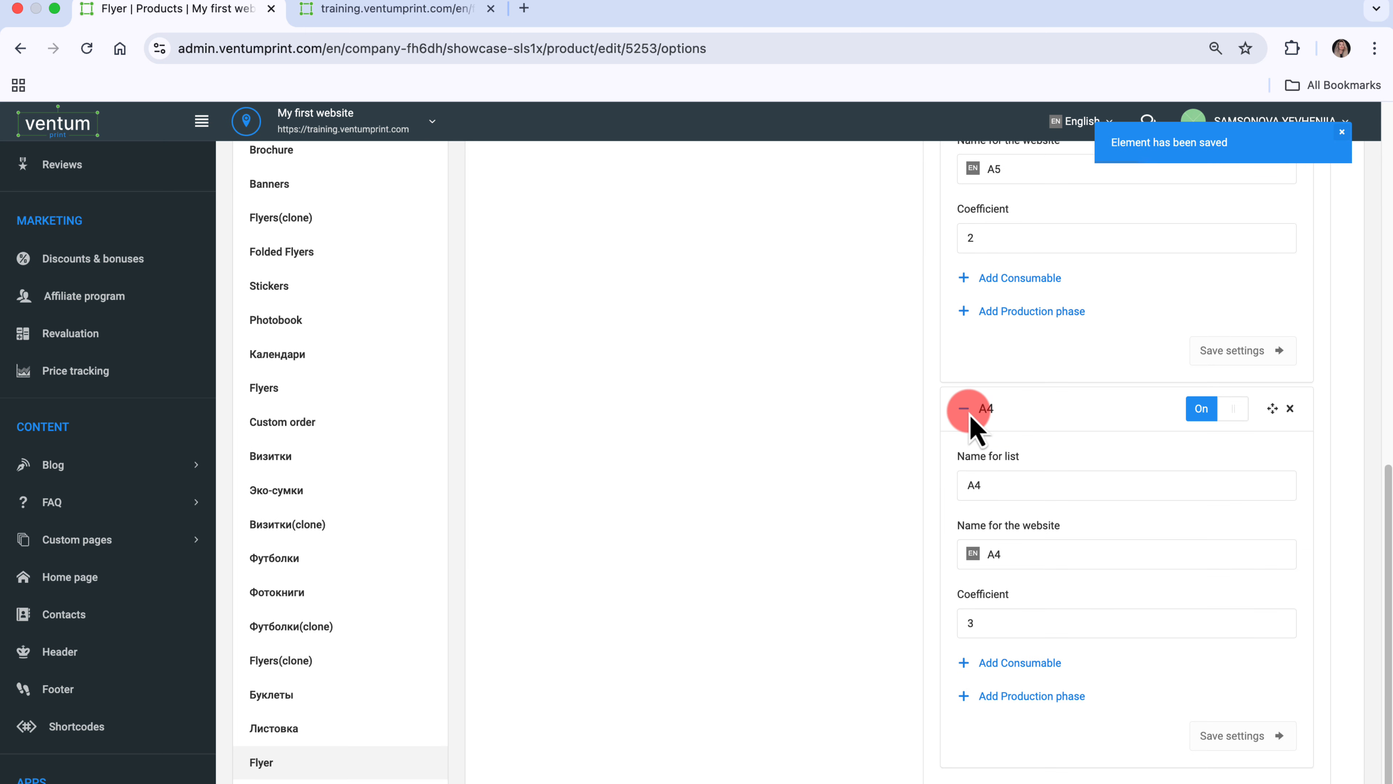
pyautogui.click(1066, 623)
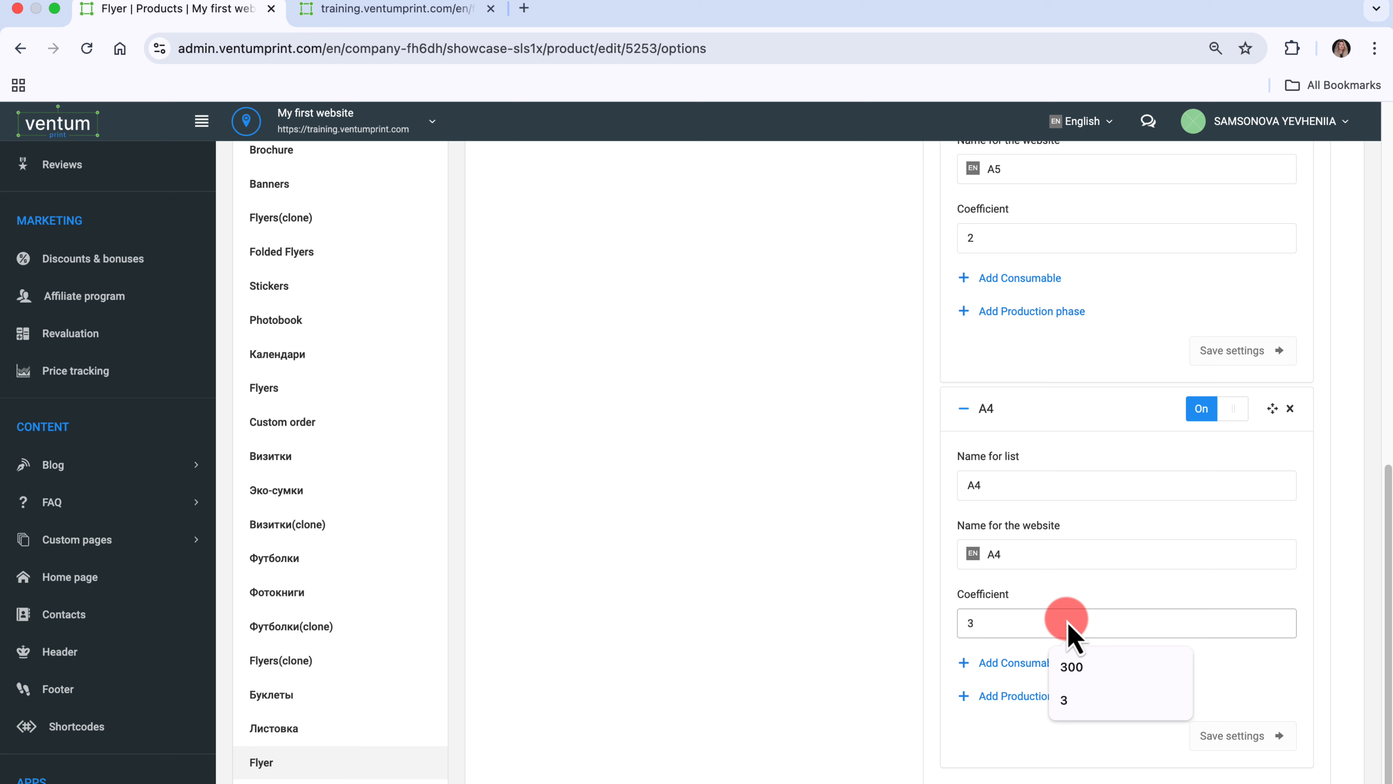
pyautogui.press('BackSpace')
pyautogui.write('4')
pyautogui.click(1232, 738)
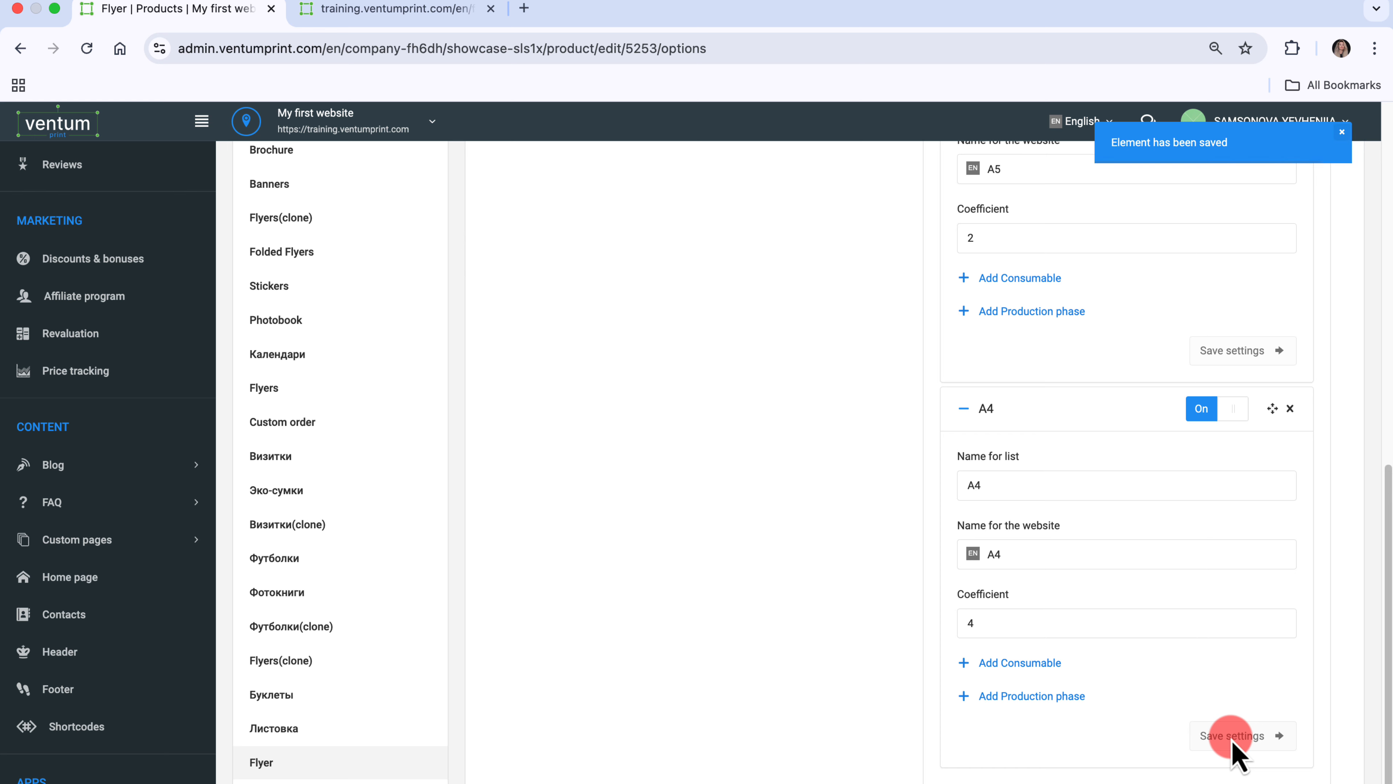
# - Remove the Quantity coefficient from the Format option's settings and save them
pyautogui.scroll(12, 1253, 723)
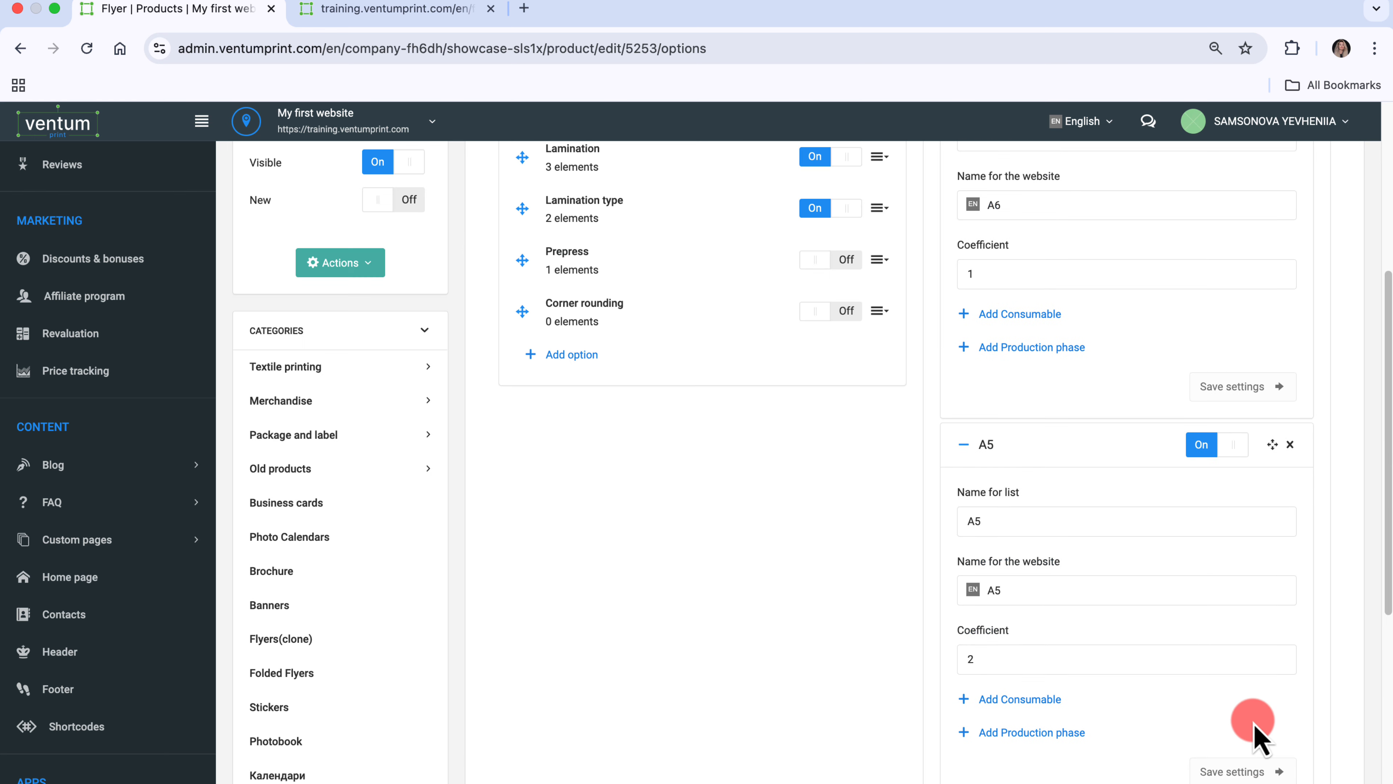
pyautogui.click(879, 415)
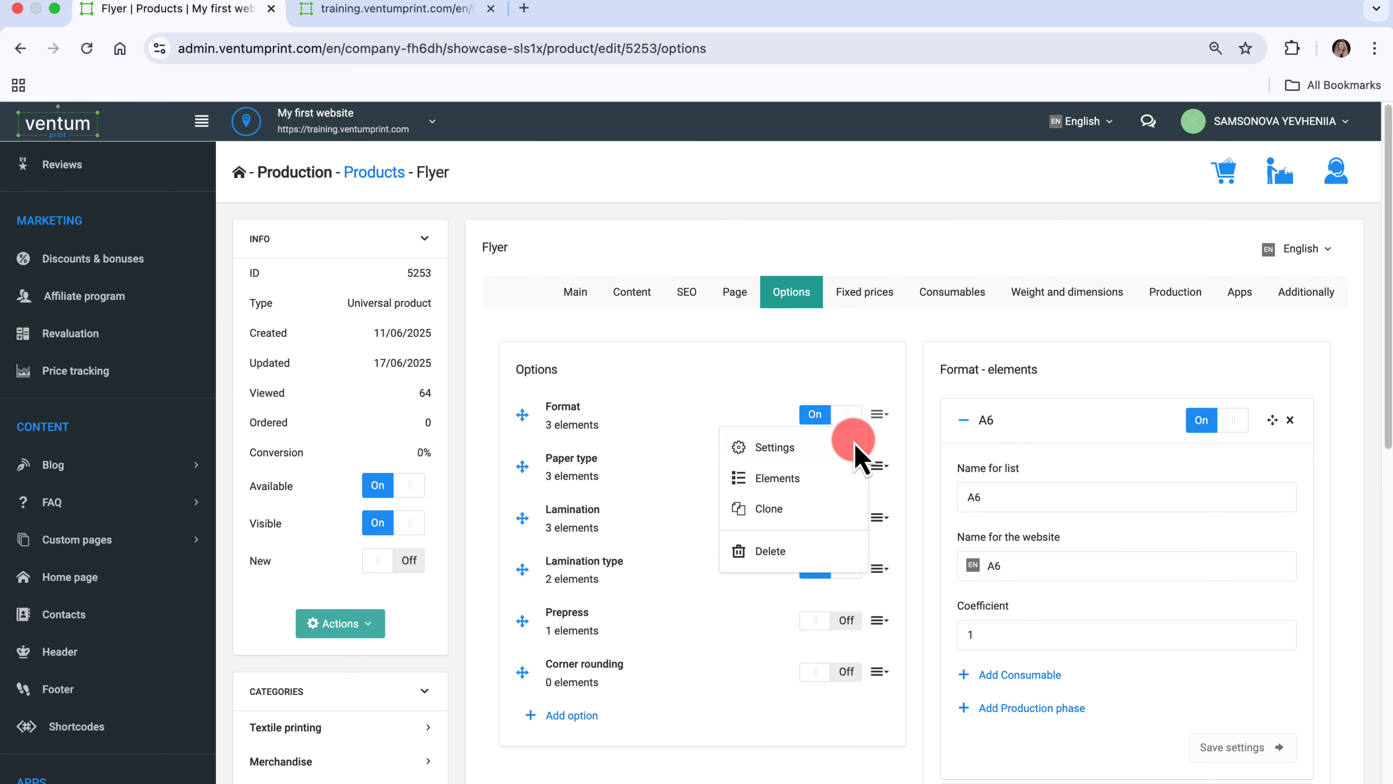
pyautogui.click(845, 449)
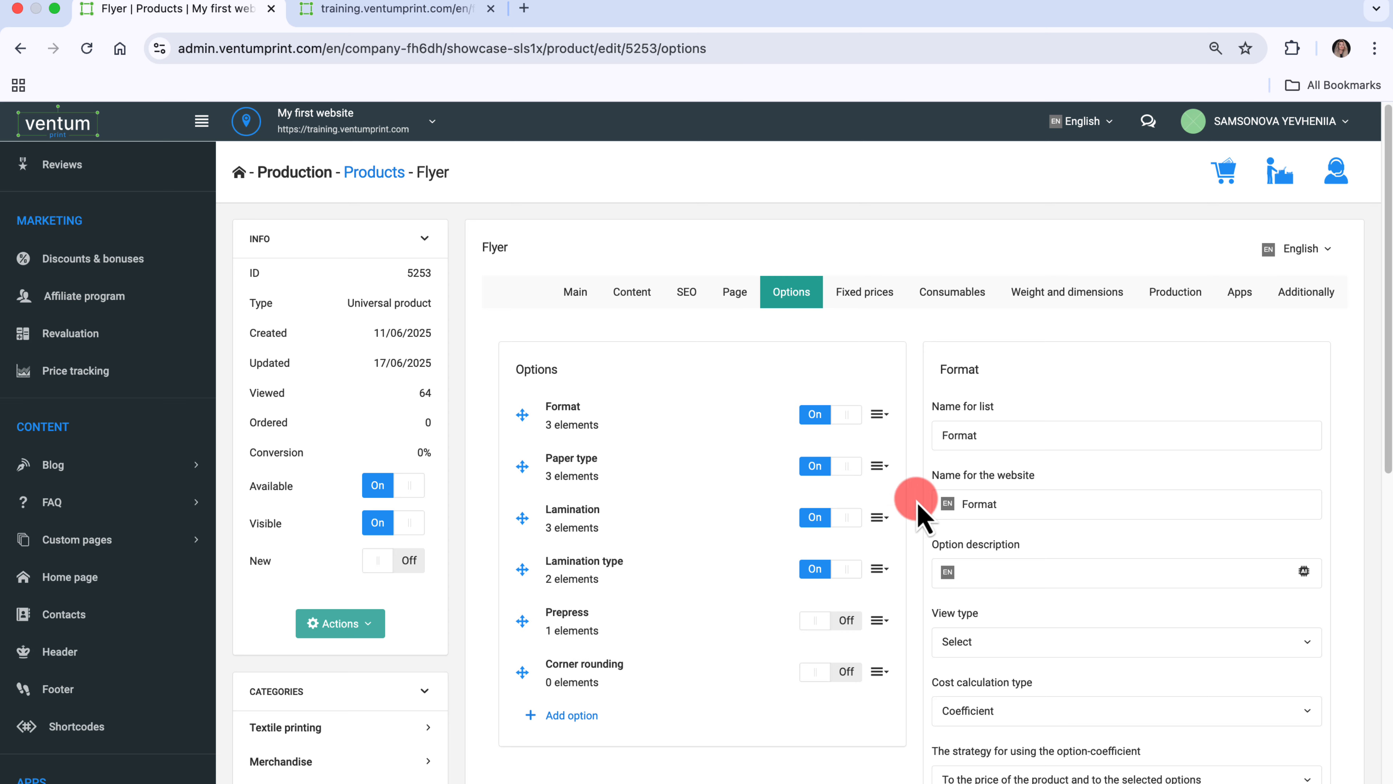
pyautogui.scroll(-9, 1176, 680)
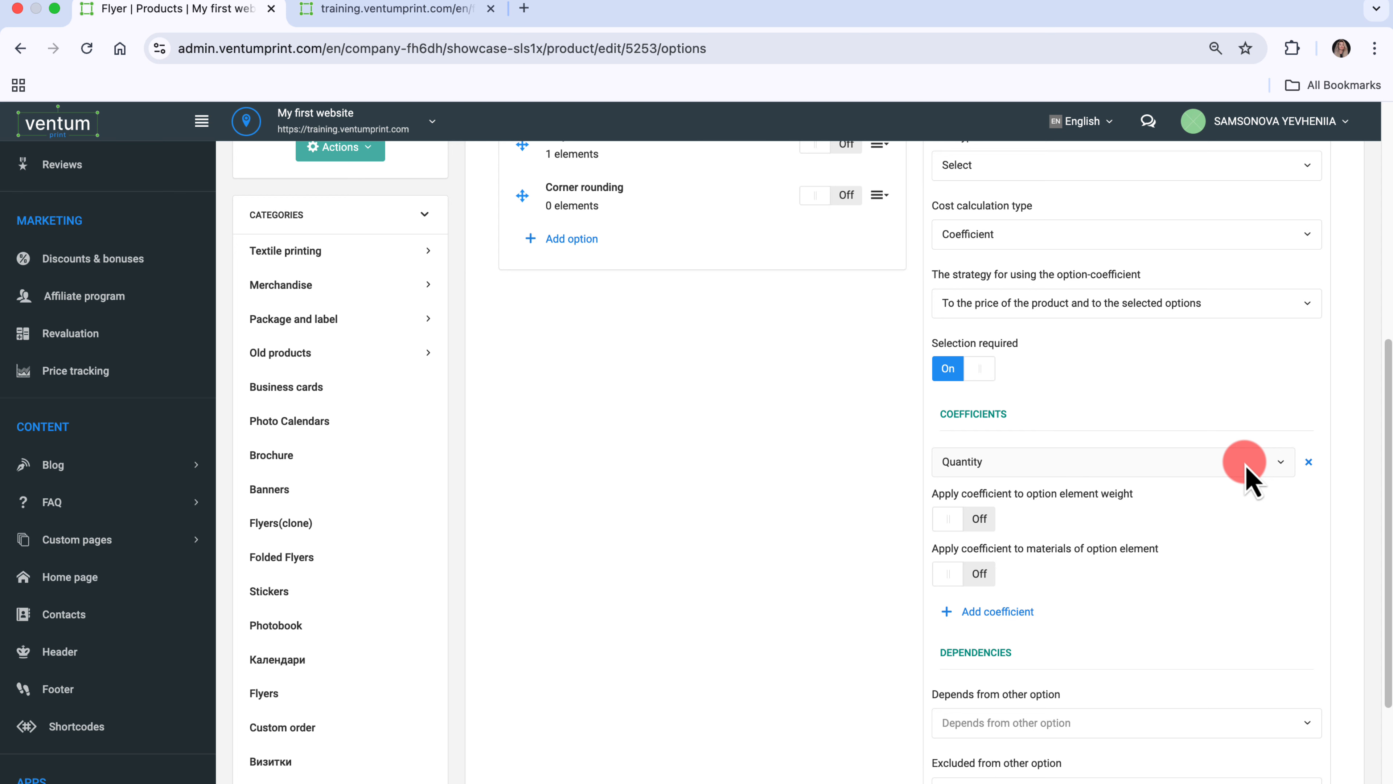
pyautogui.hotkey('ctrl', 'Tab')
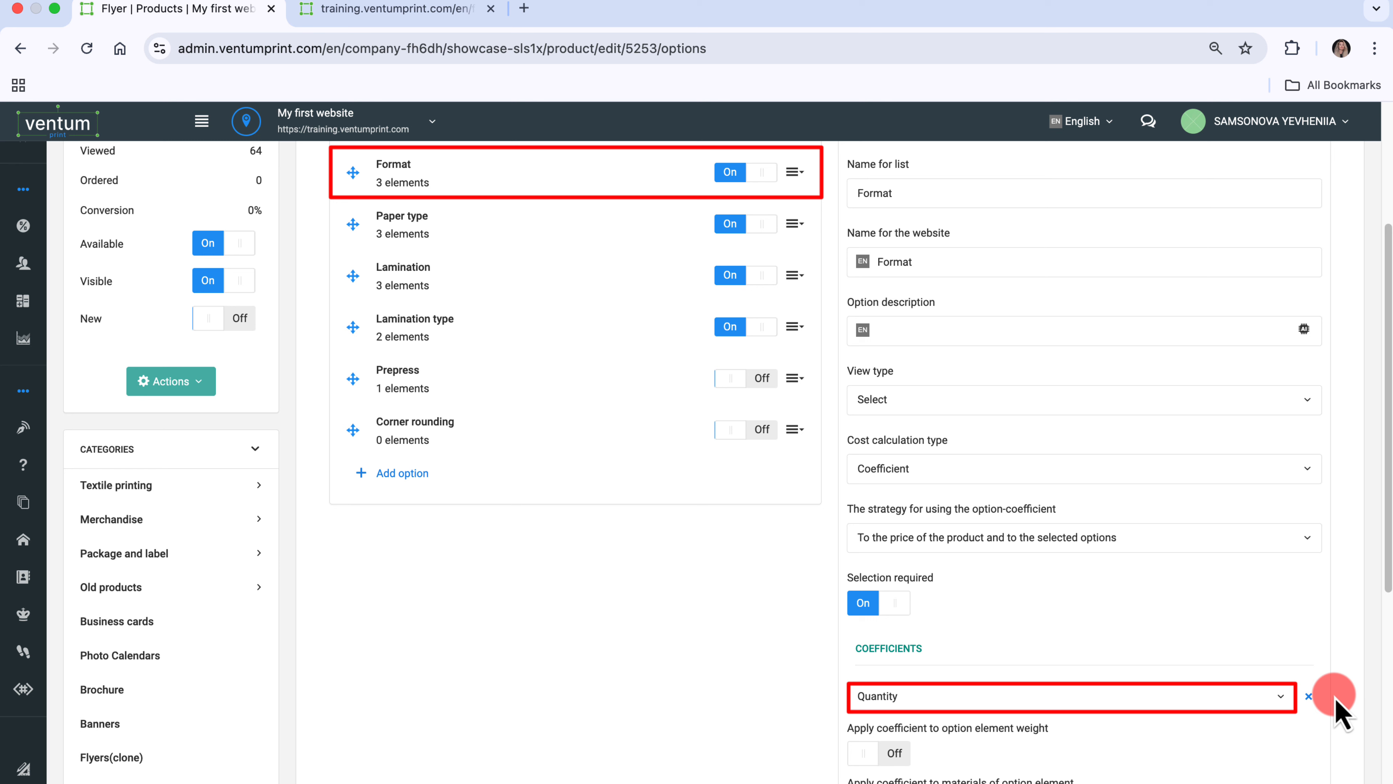
pyautogui.scroll(-7, 1337, 709)
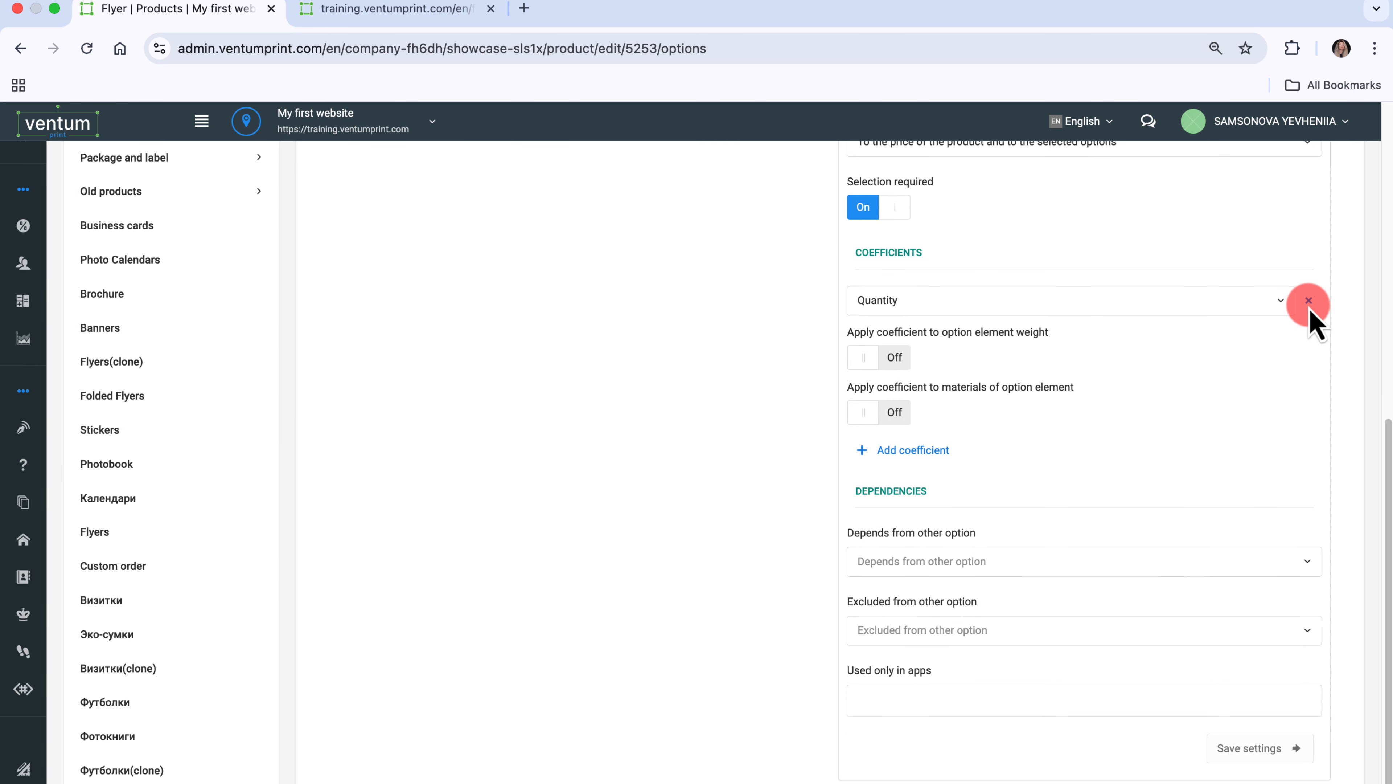
pyautogui.click(1308, 300)
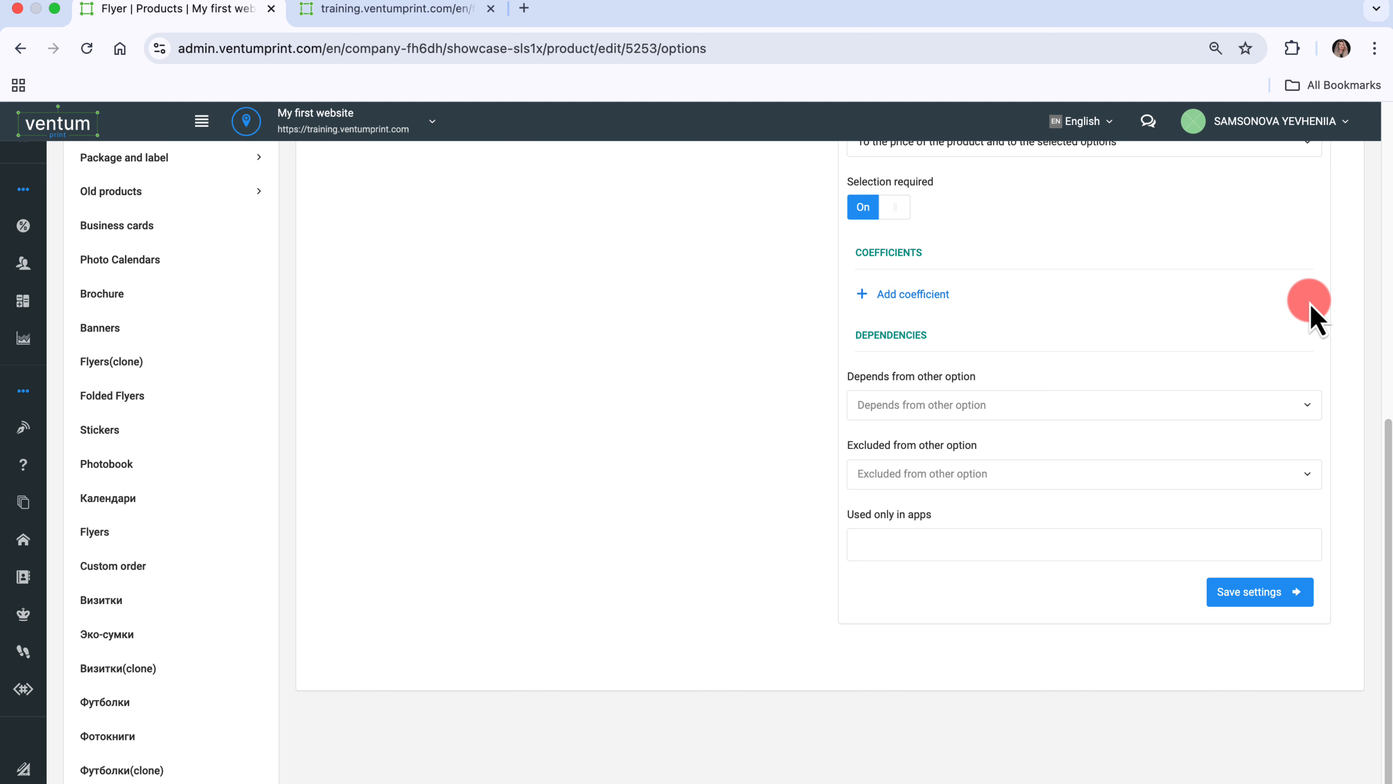
pyautogui.click(1266, 593)
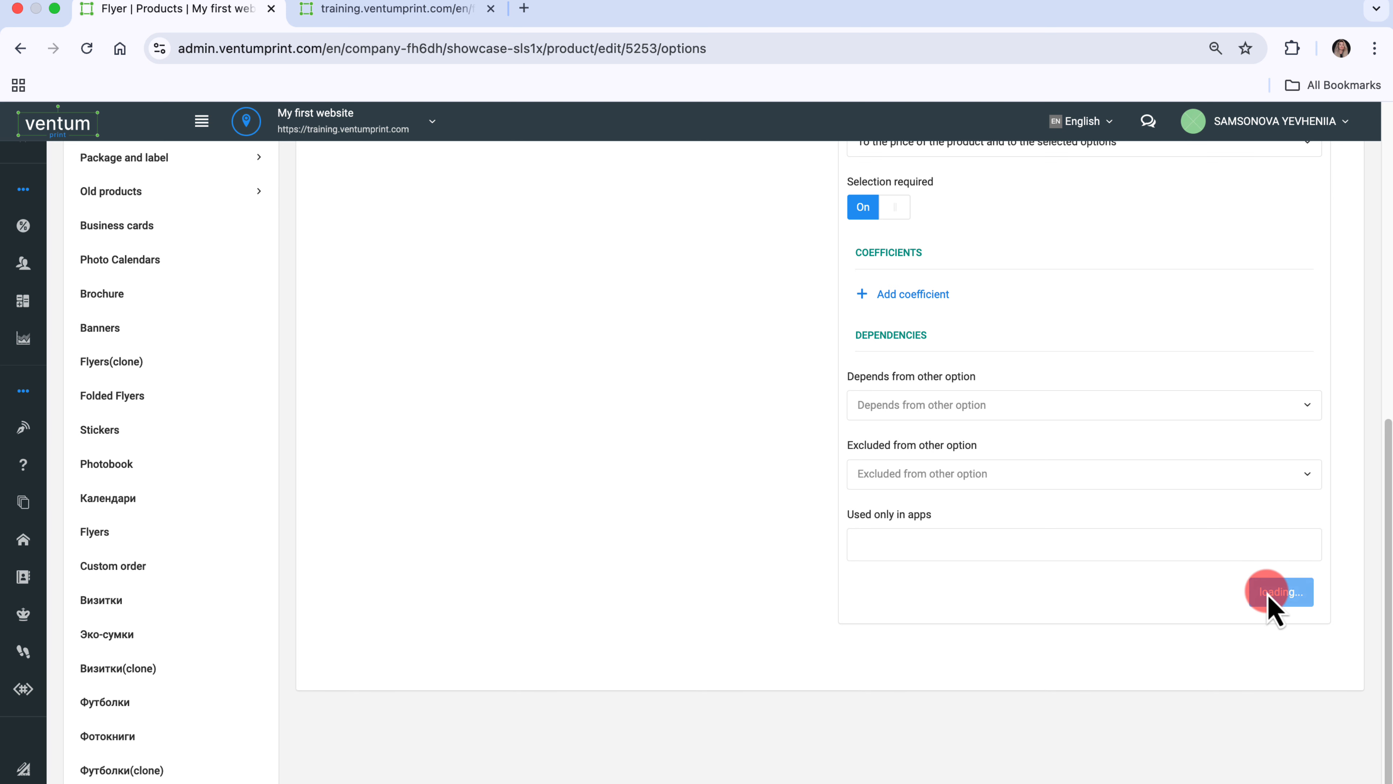
# - On the storefront calculator, check the Flyer price for the A6, A5 and A4 formats in turn
pyautogui.hotkey('ctrl', 'Tab')
pyautogui.click(1089, 490)
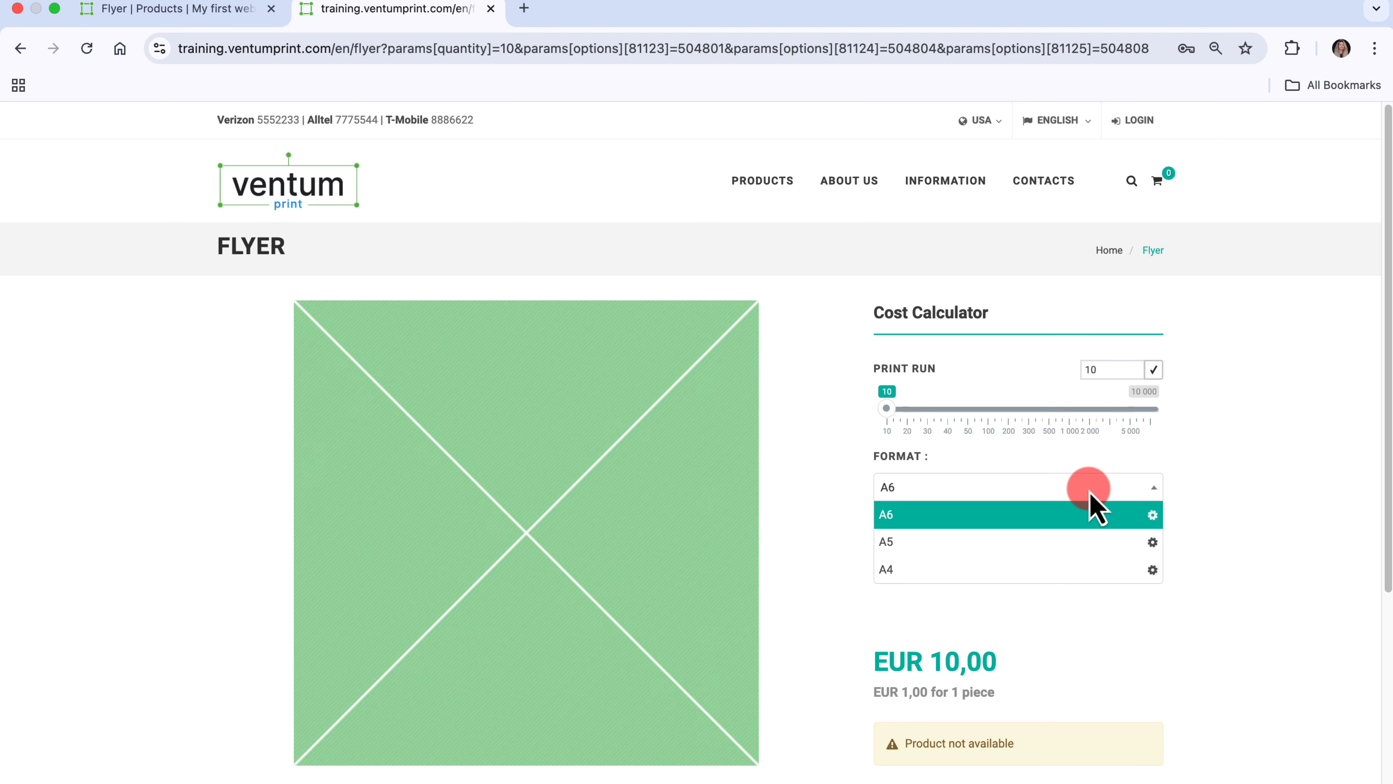
pyautogui.click(1017, 521)
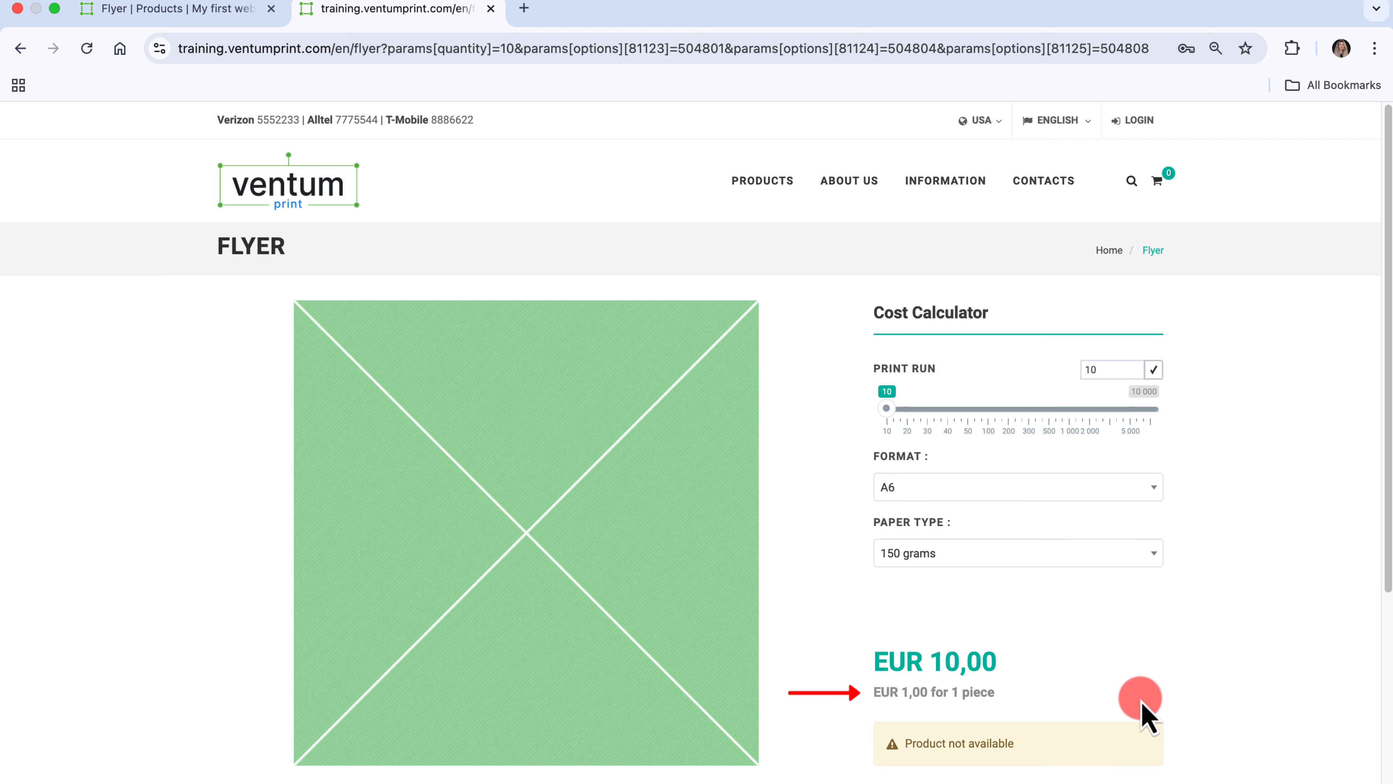
pyautogui.click(1116, 489)
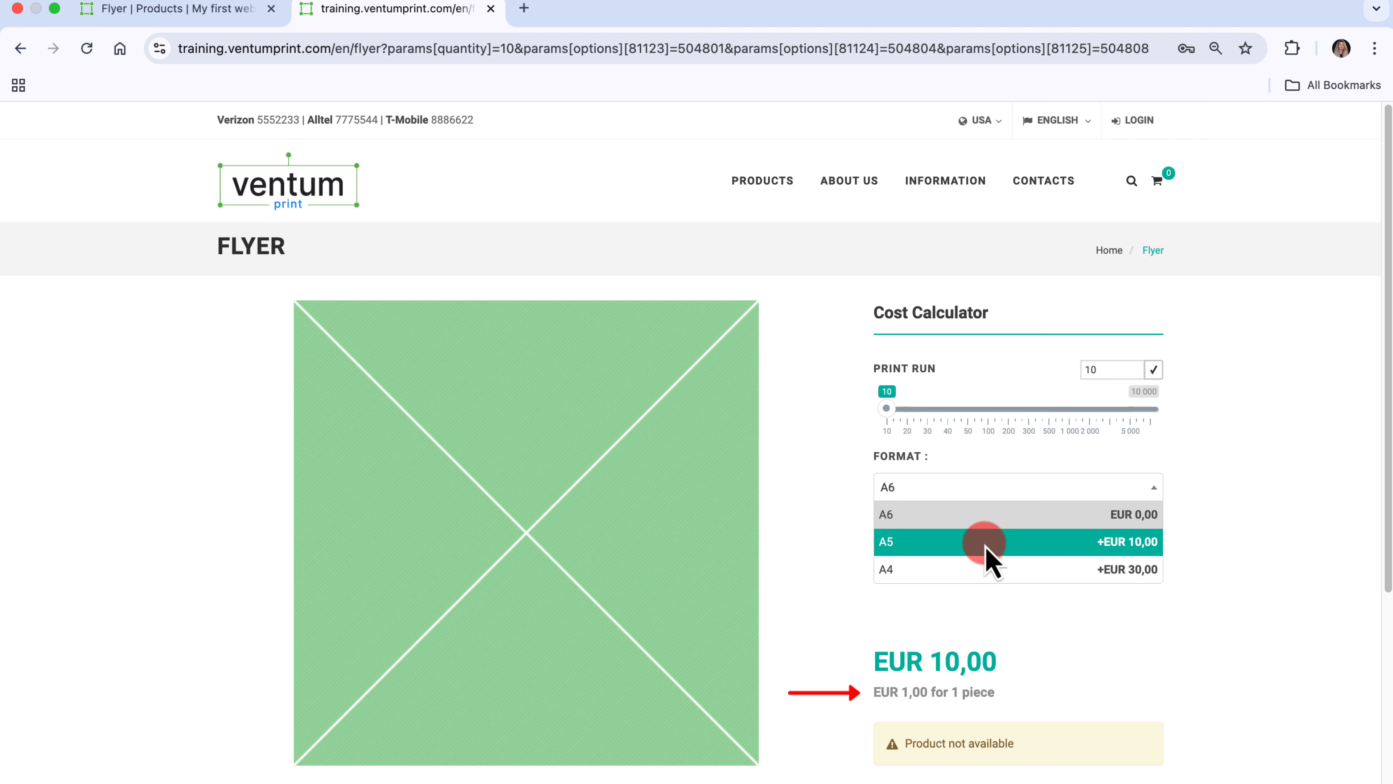
pyautogui.click(974, 548)
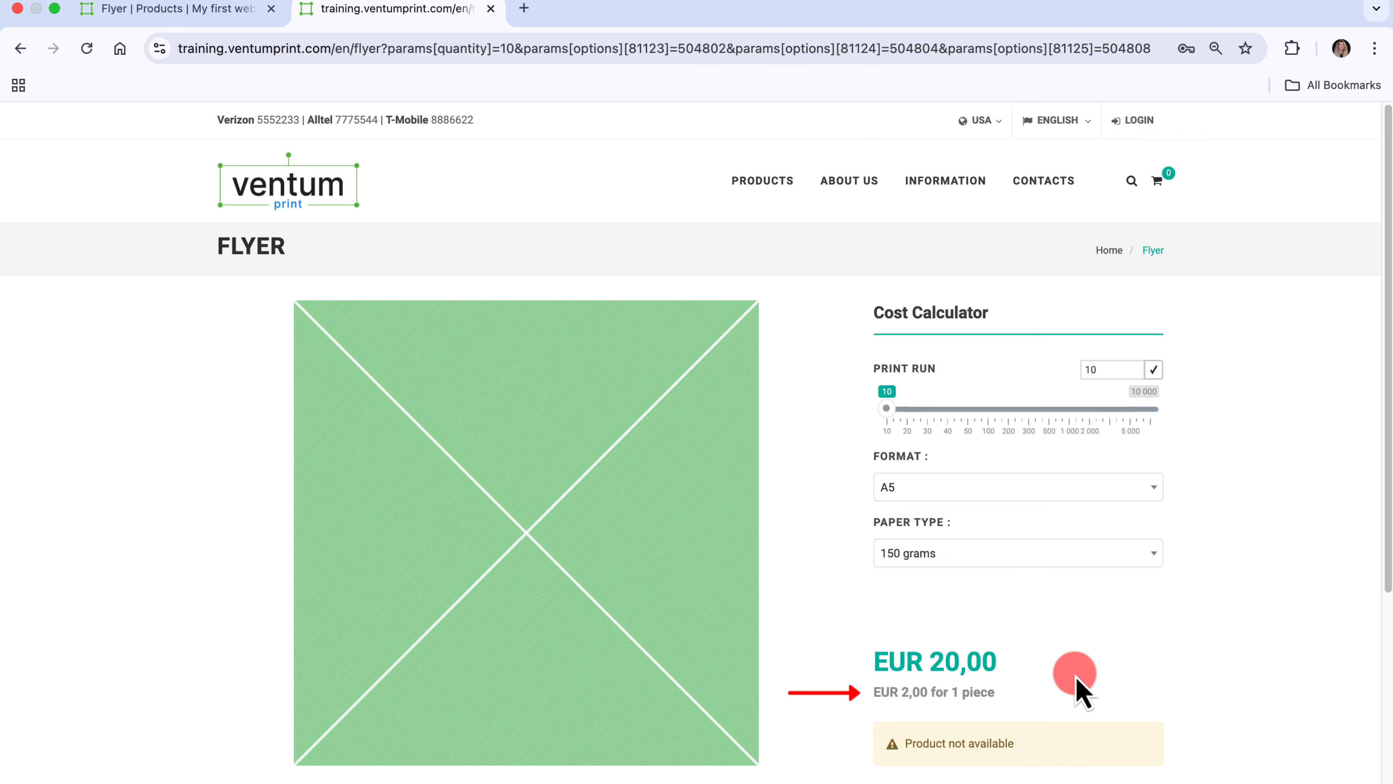
pyautogui.click(1031, 490)
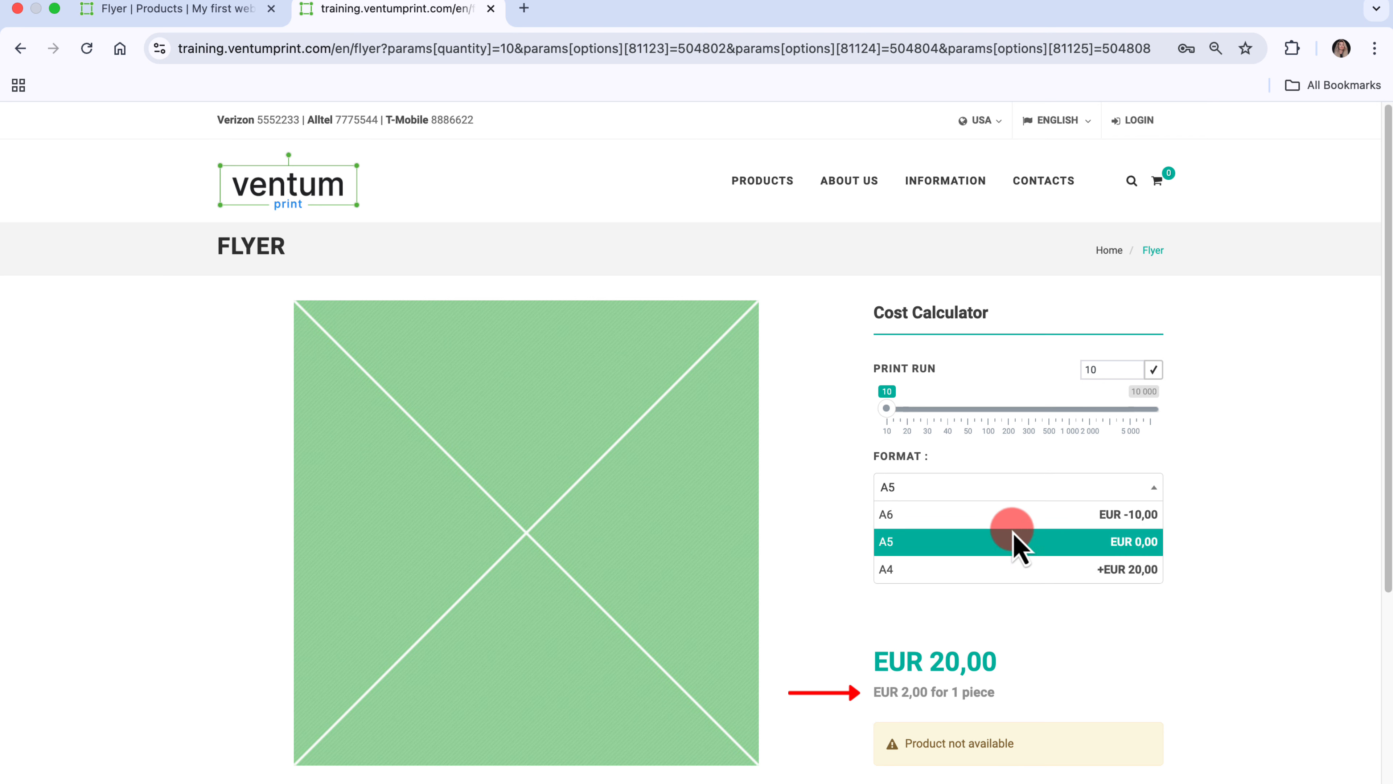
pyautogui.click(1000, 570)
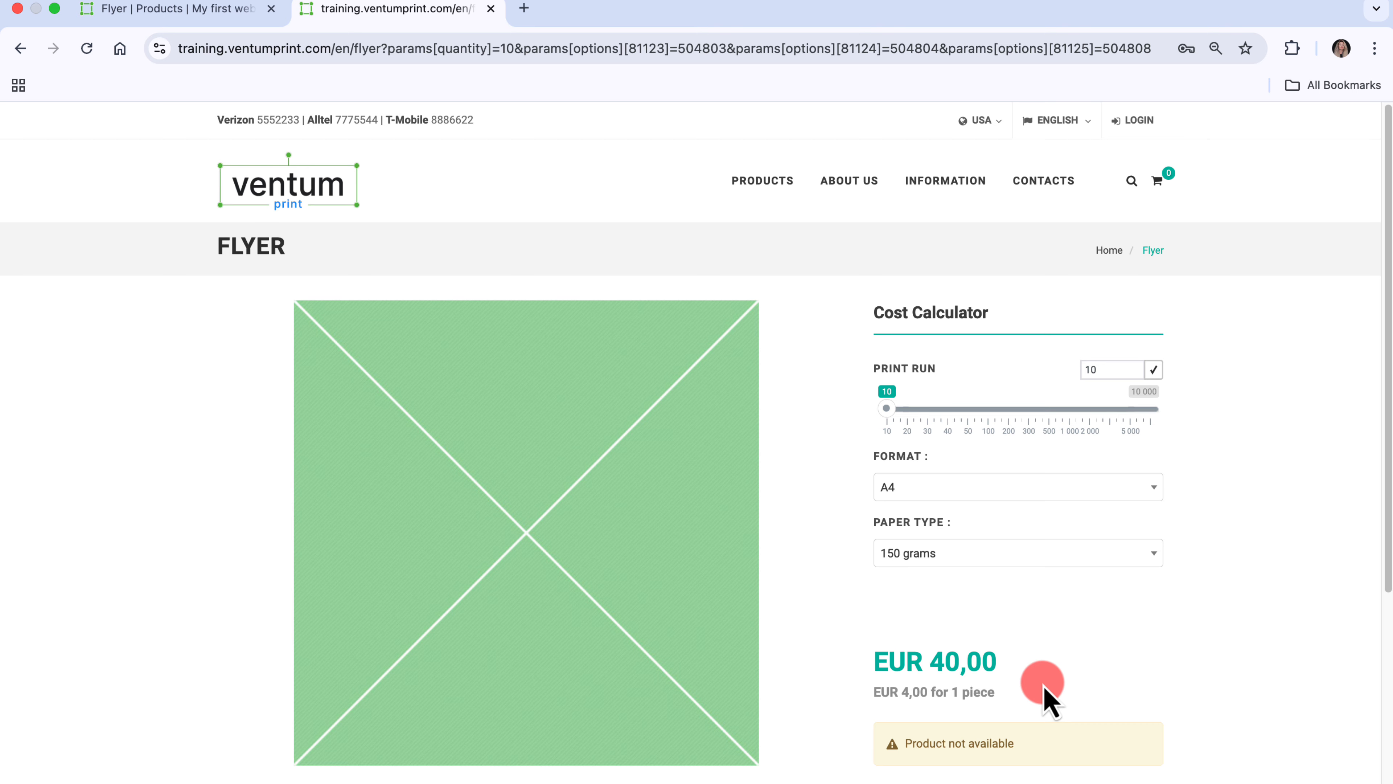
# - In the Flyer product's main settings, set the price per unit to 1.5 EUR and save the settings
pyautogui.click(202, 16)
pyautogui.scroll(15, 603, 412)
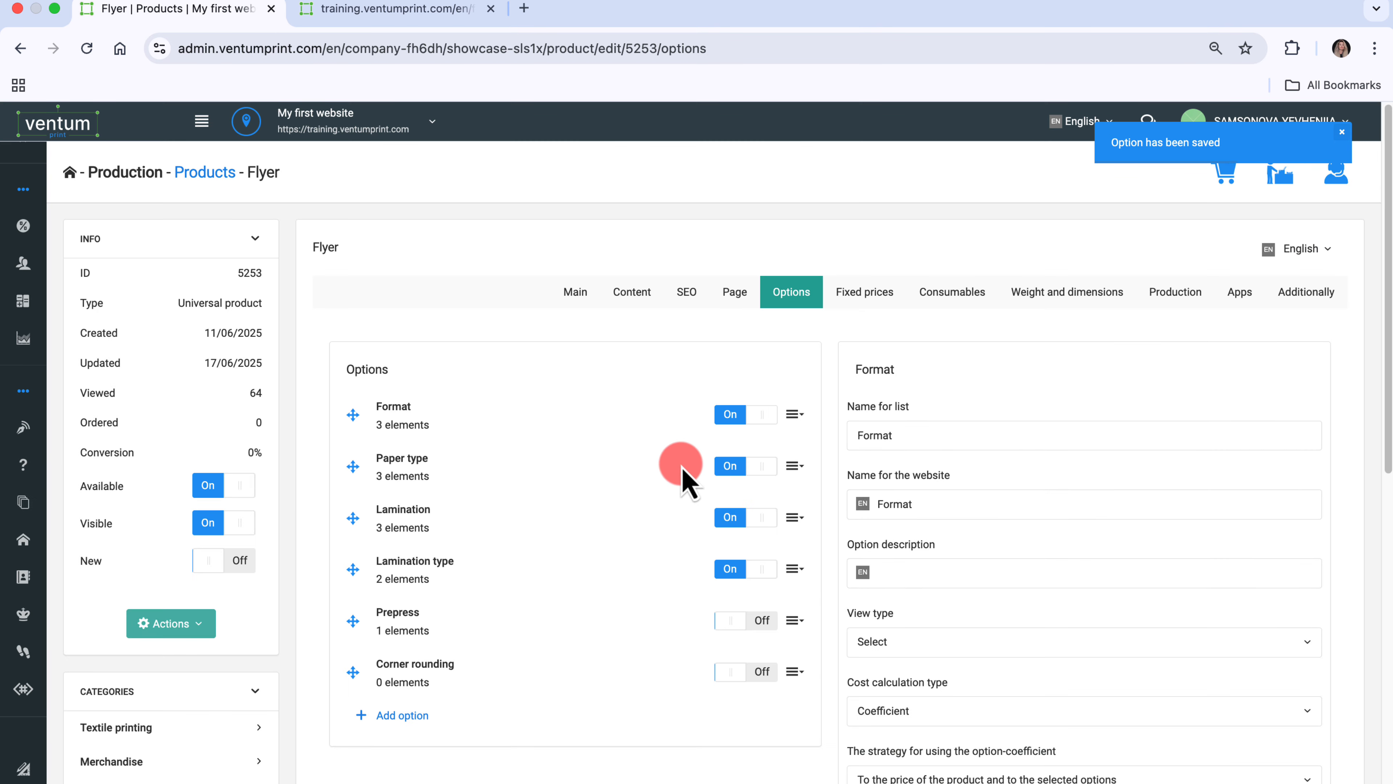
pyautogui.click(582, 297)
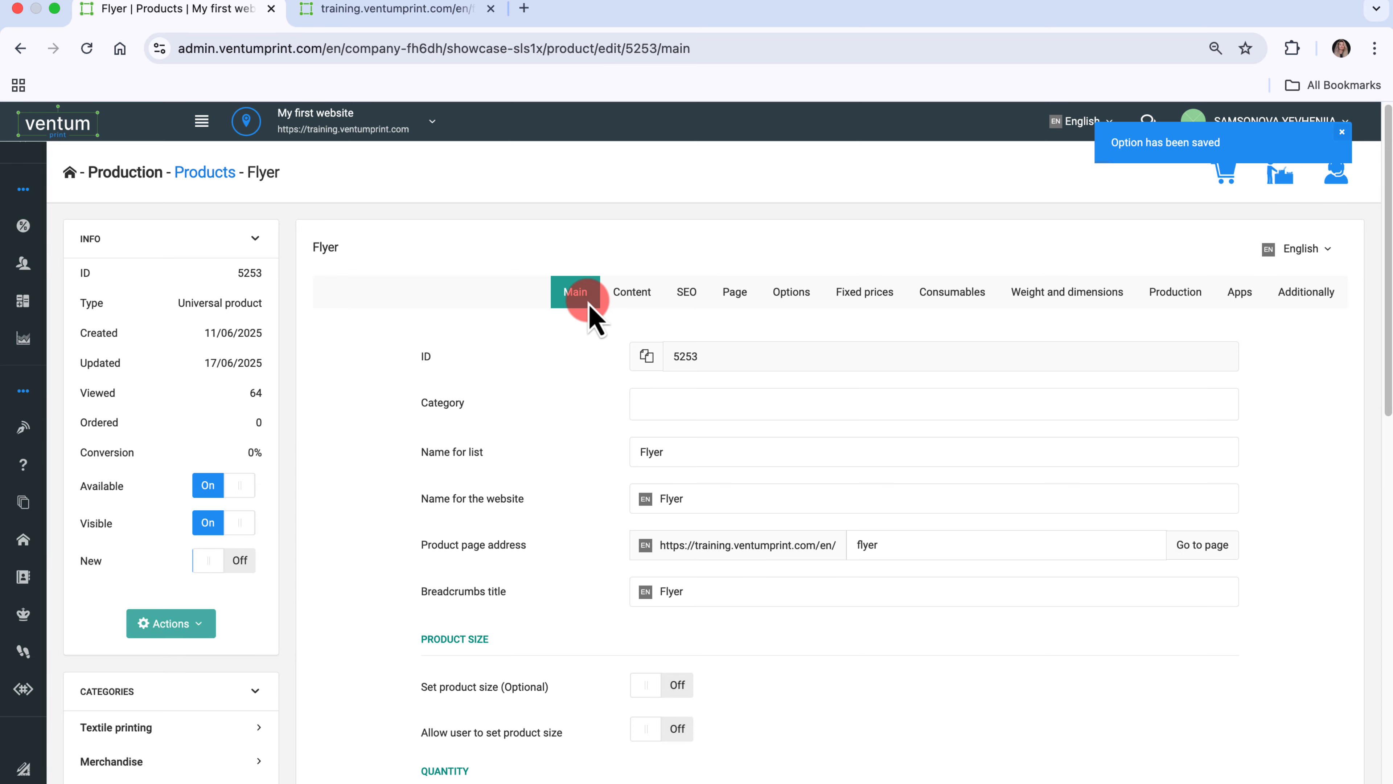
pyautogui.scroll(-15, 691, 497)
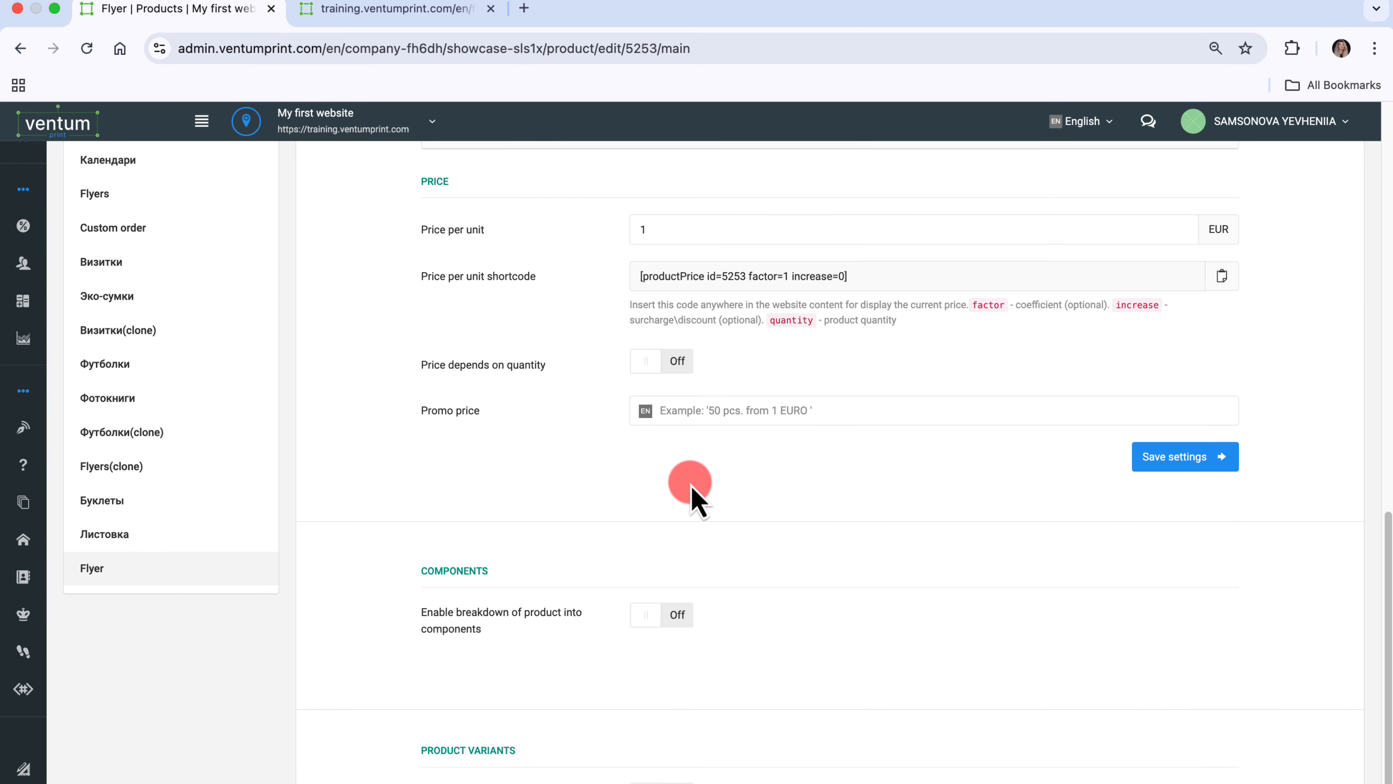
pyautogui.click(670, 240)
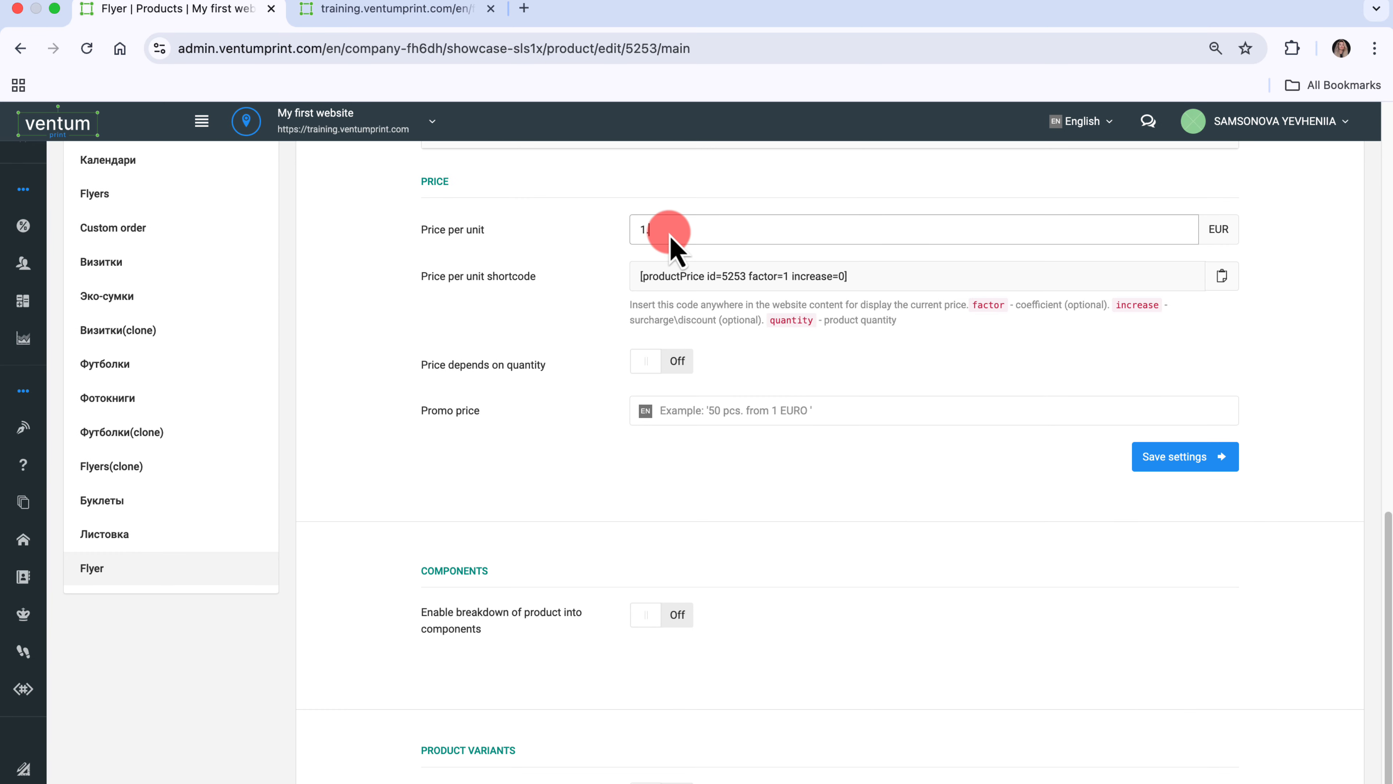
pyautogui.write('.5')
pyautogui.click(1186, 464)
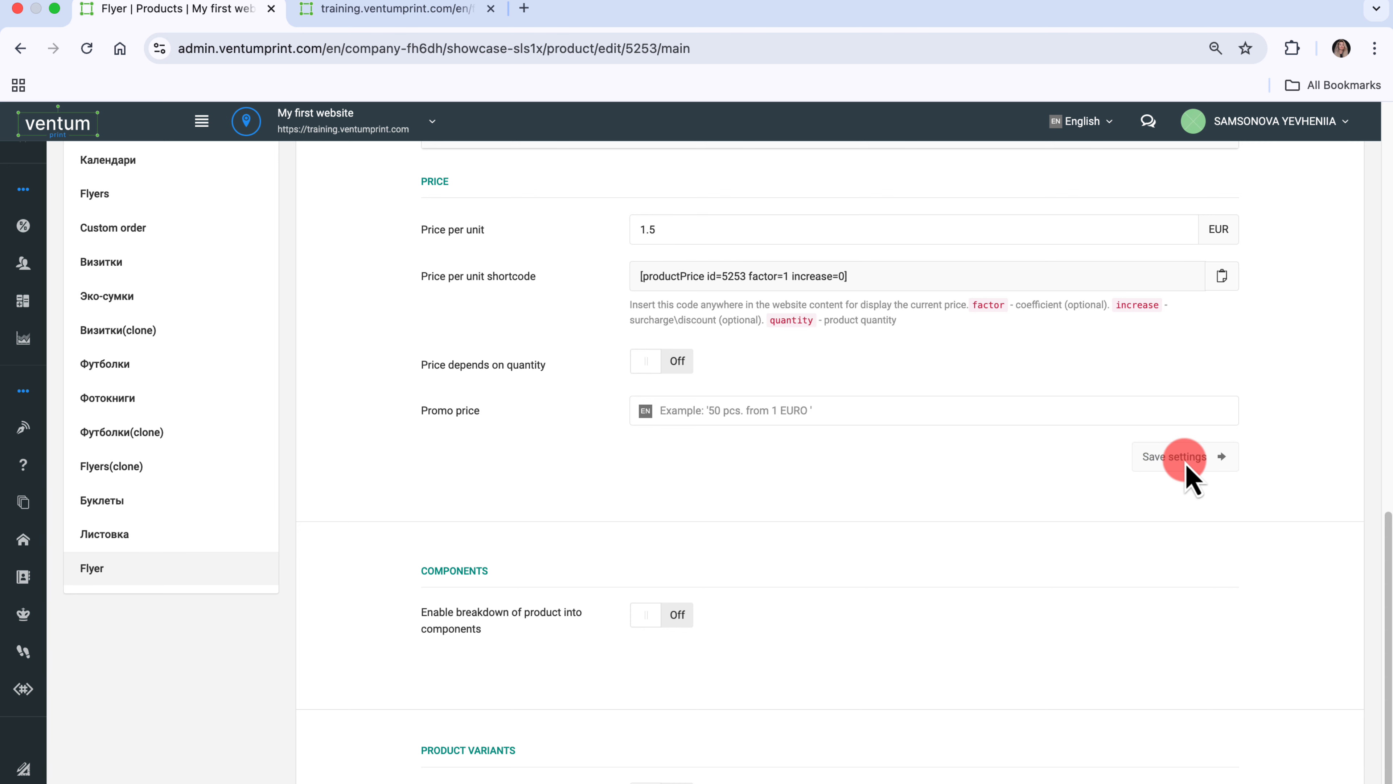
# - Reload the storefront page and check the calculator price for the A6, A5 and A4 formats again
pyautogui.click(409, 12)
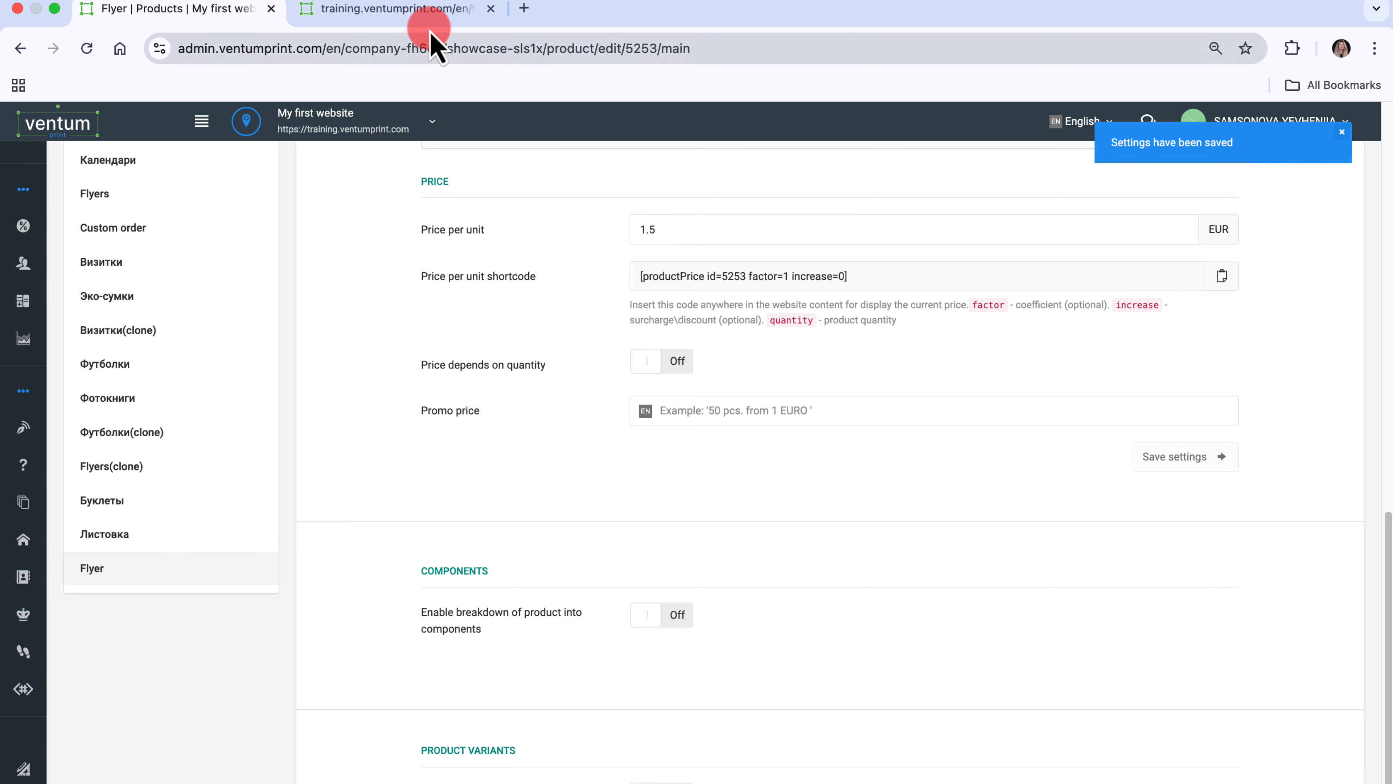
pyautogui.click(86, 49)
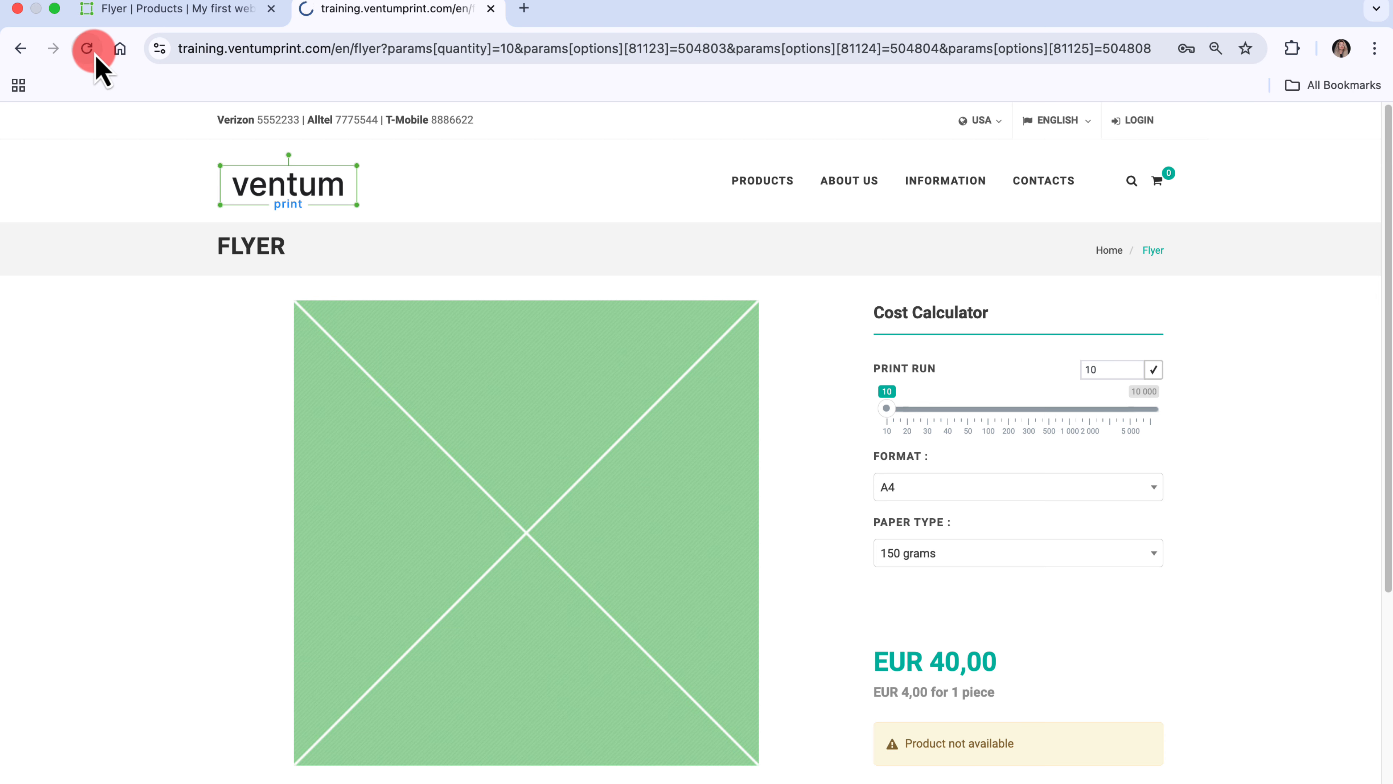
pyautogui.click(957, 486)
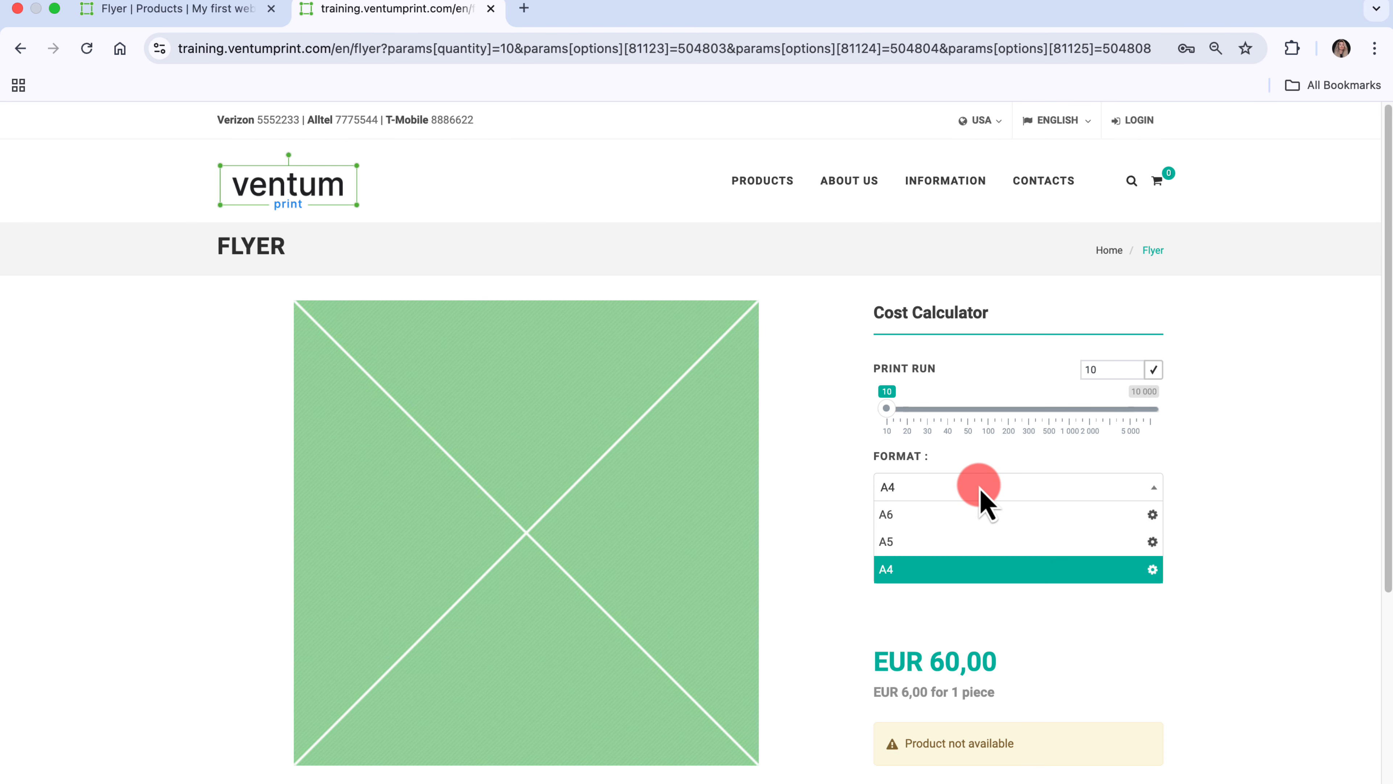
pyautogui.click(971, 516)
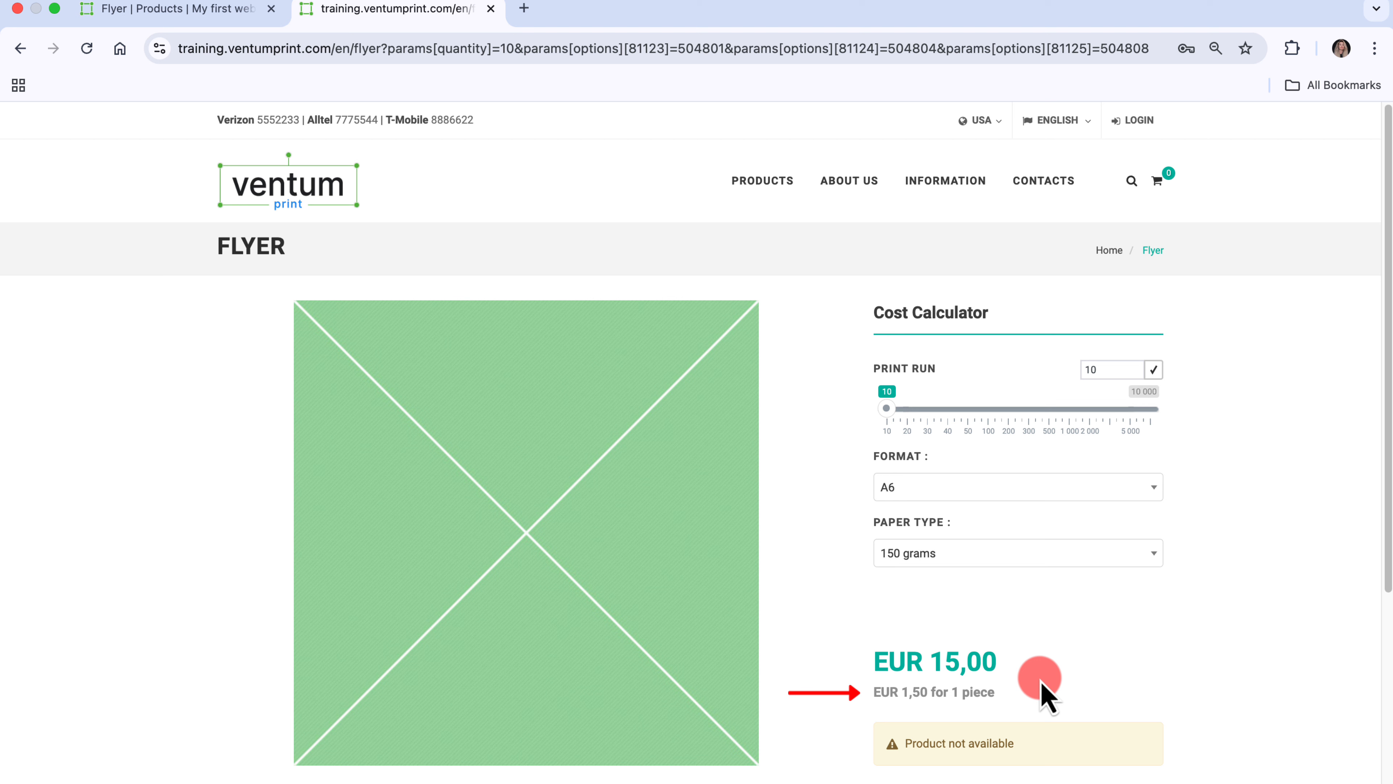
pyautogui.click(1055, 488)
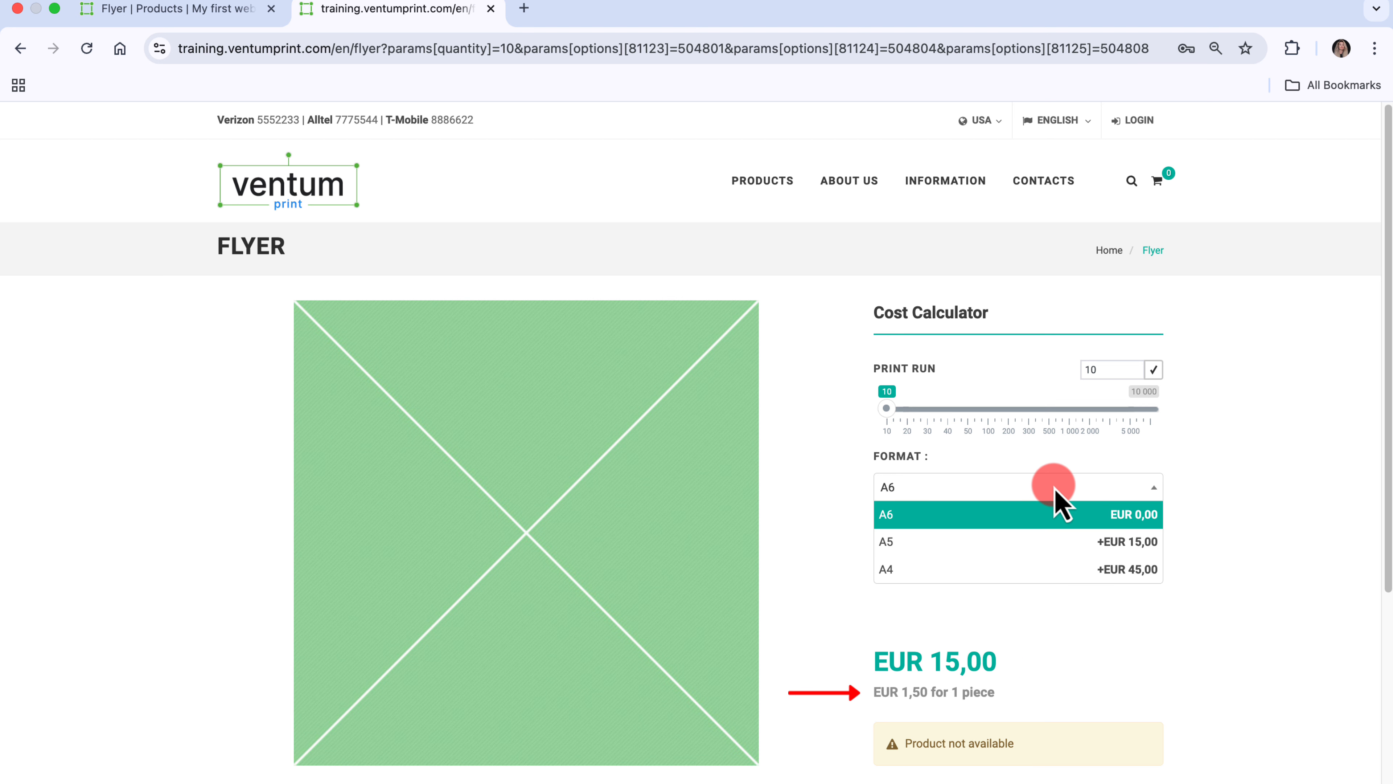
pyautogui.click(1023, 543)
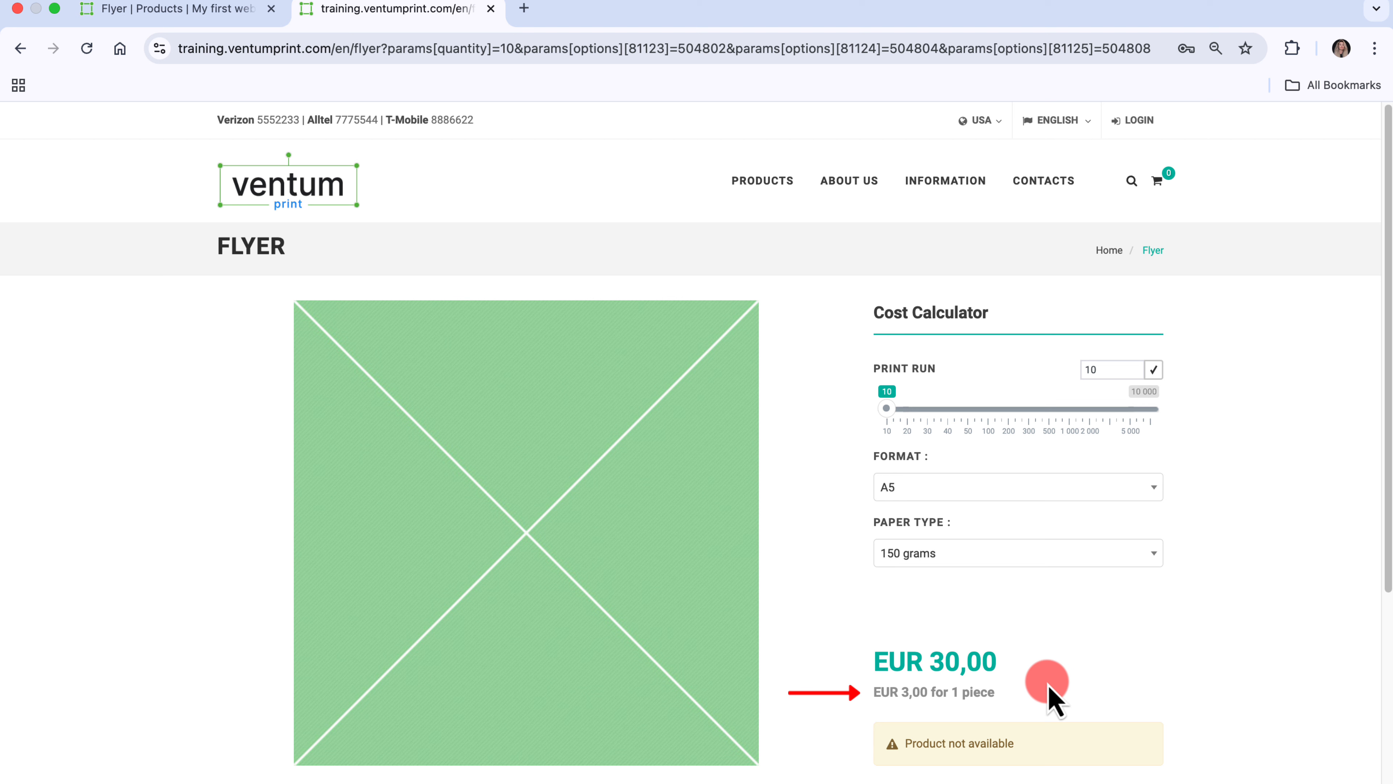
pyautogui.click(1050, 488)
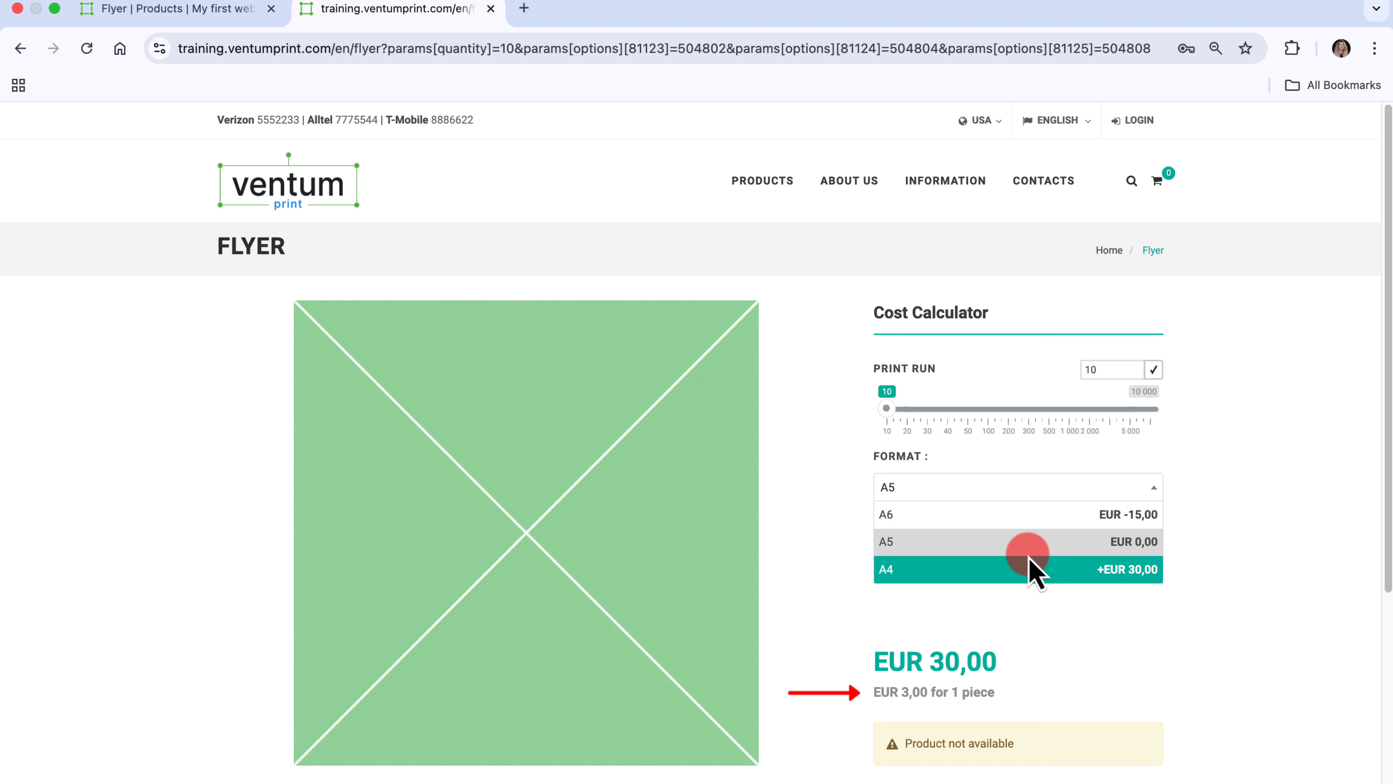
pyautogui.click(1023, 571)
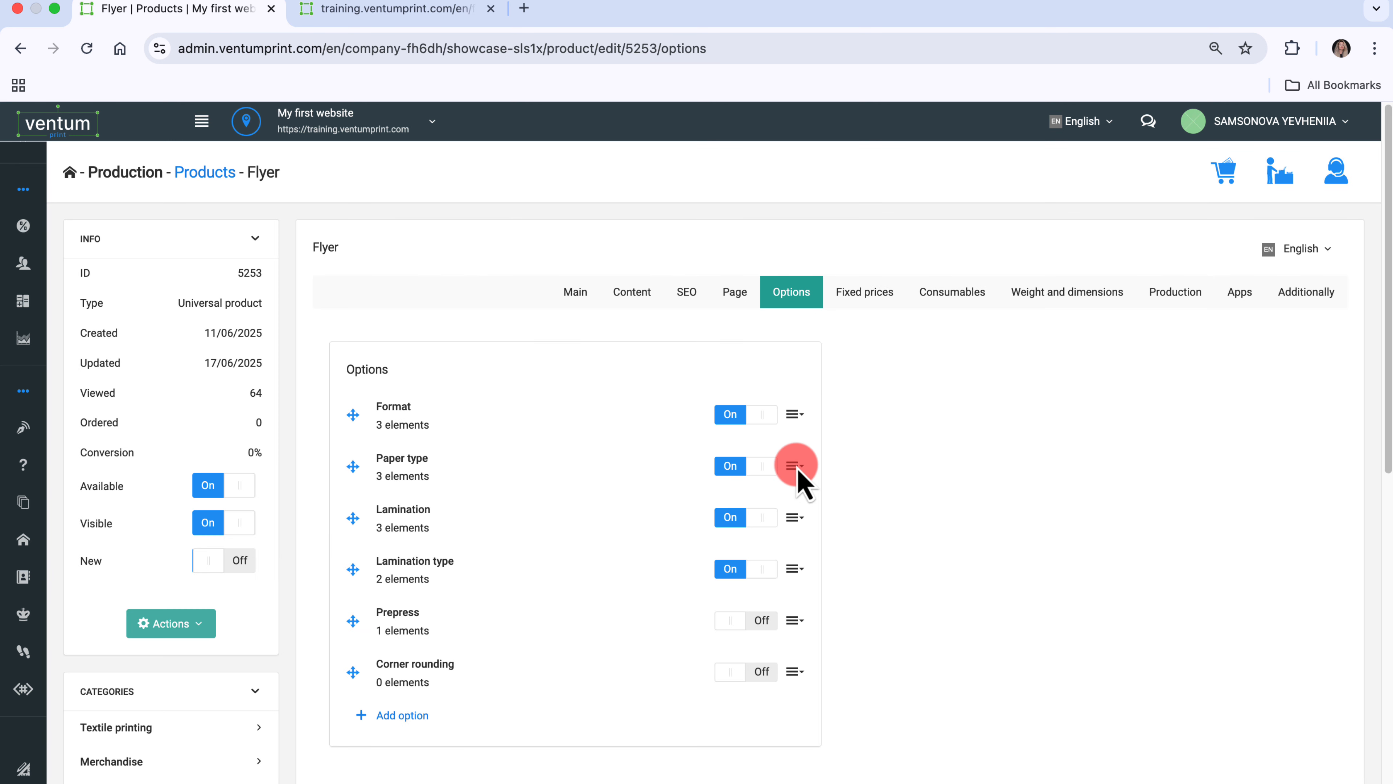
# - Open the Paper type option's settings and add a Format coefficient applying to all option elements
pyautogui.click(792, 465)
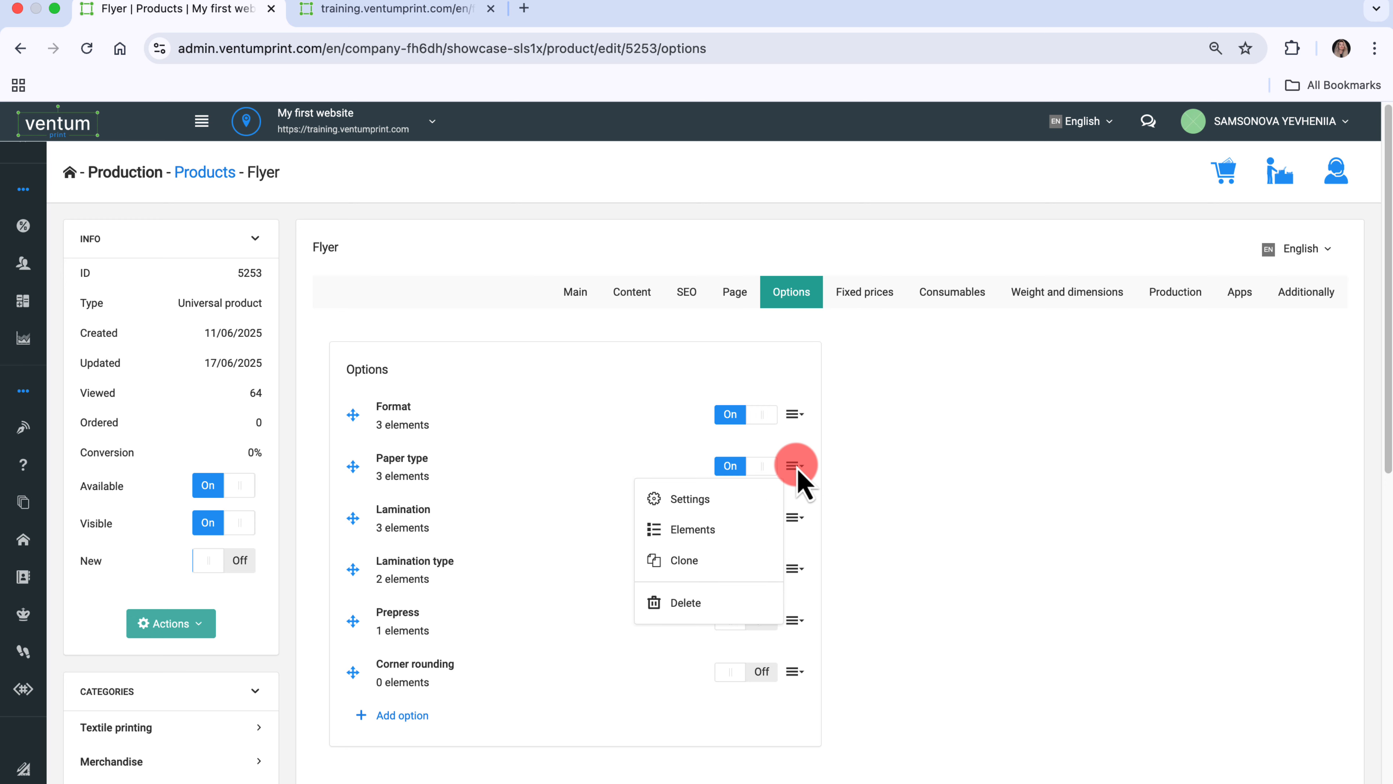
pyautogui.click(749, 501)
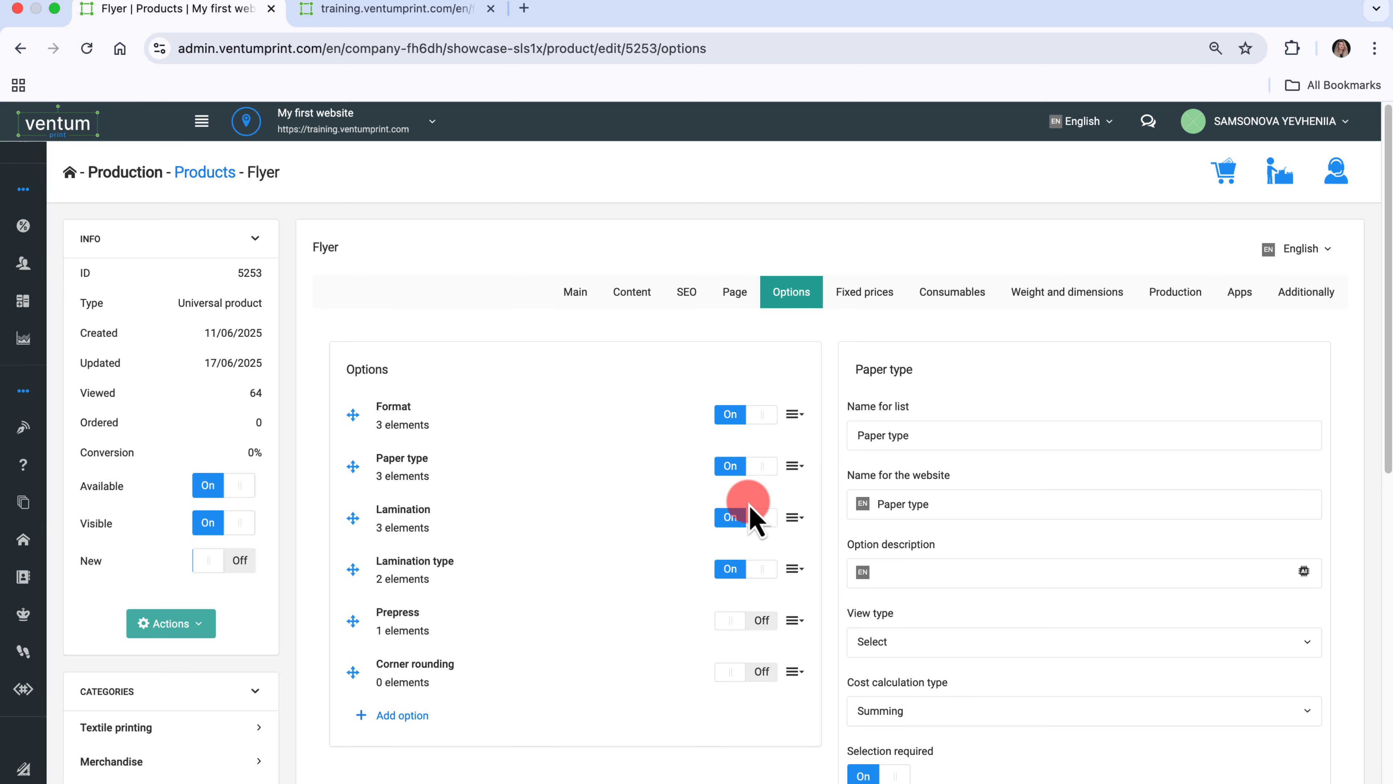
pyautogui.scroll(-8, 1094, 623)
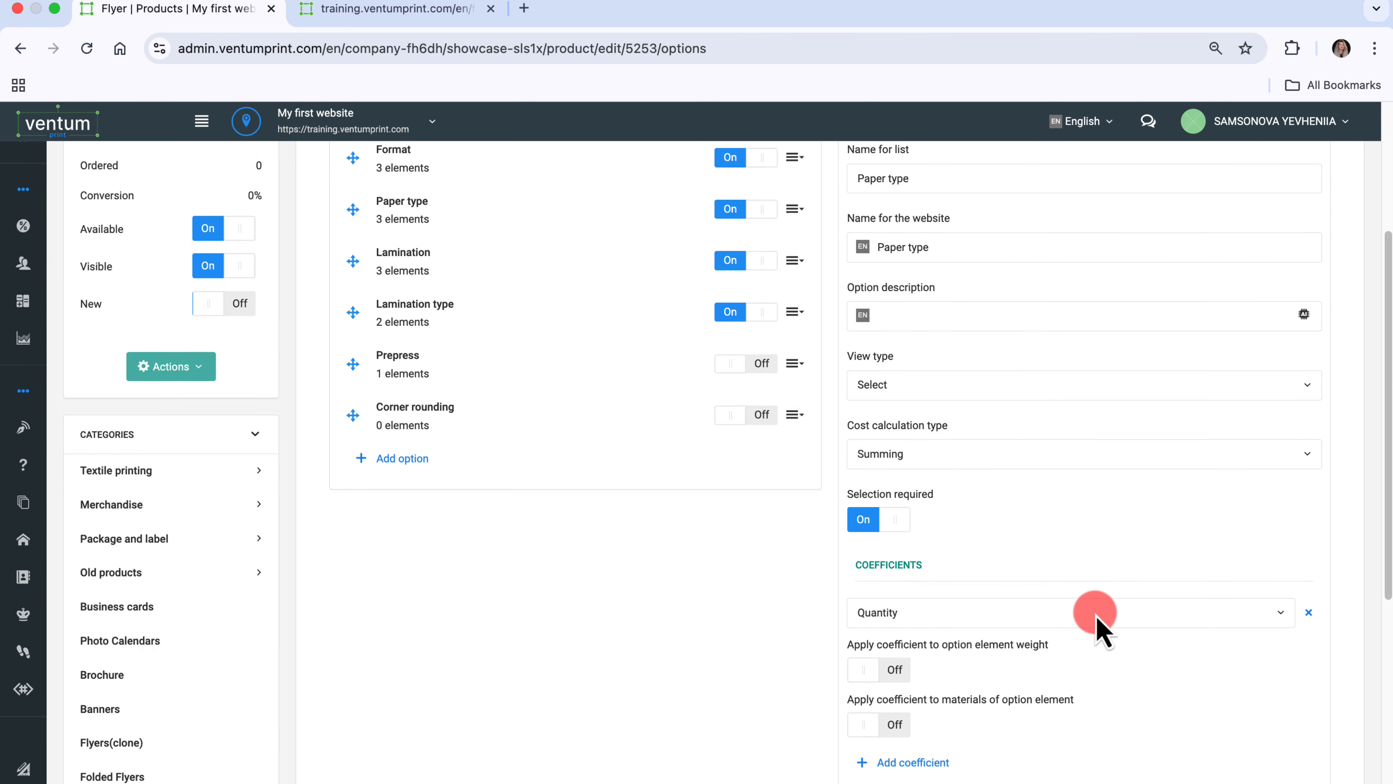
pyautogui.scroll(-1, 1094, 623)
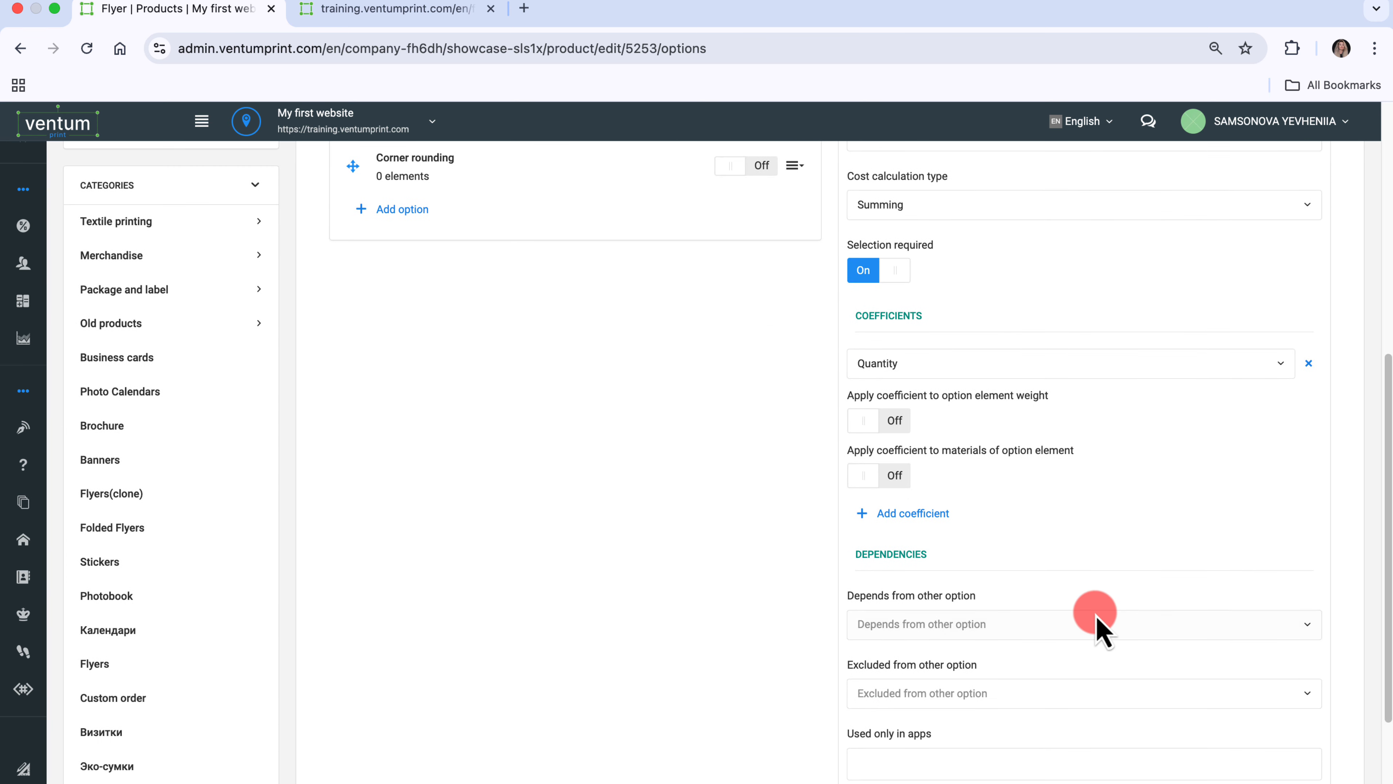
pyautogui.click(930, 519)
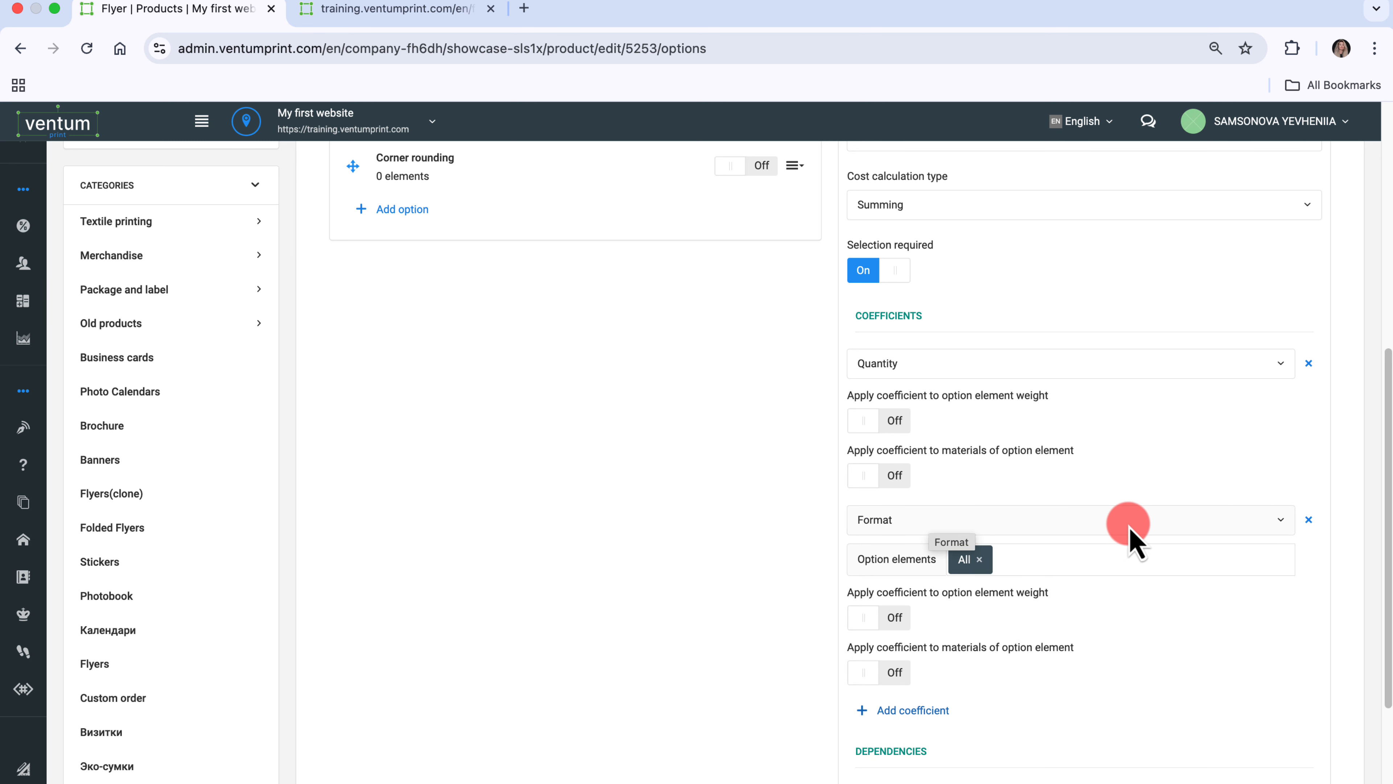
pyautogui.click(1244, 527)
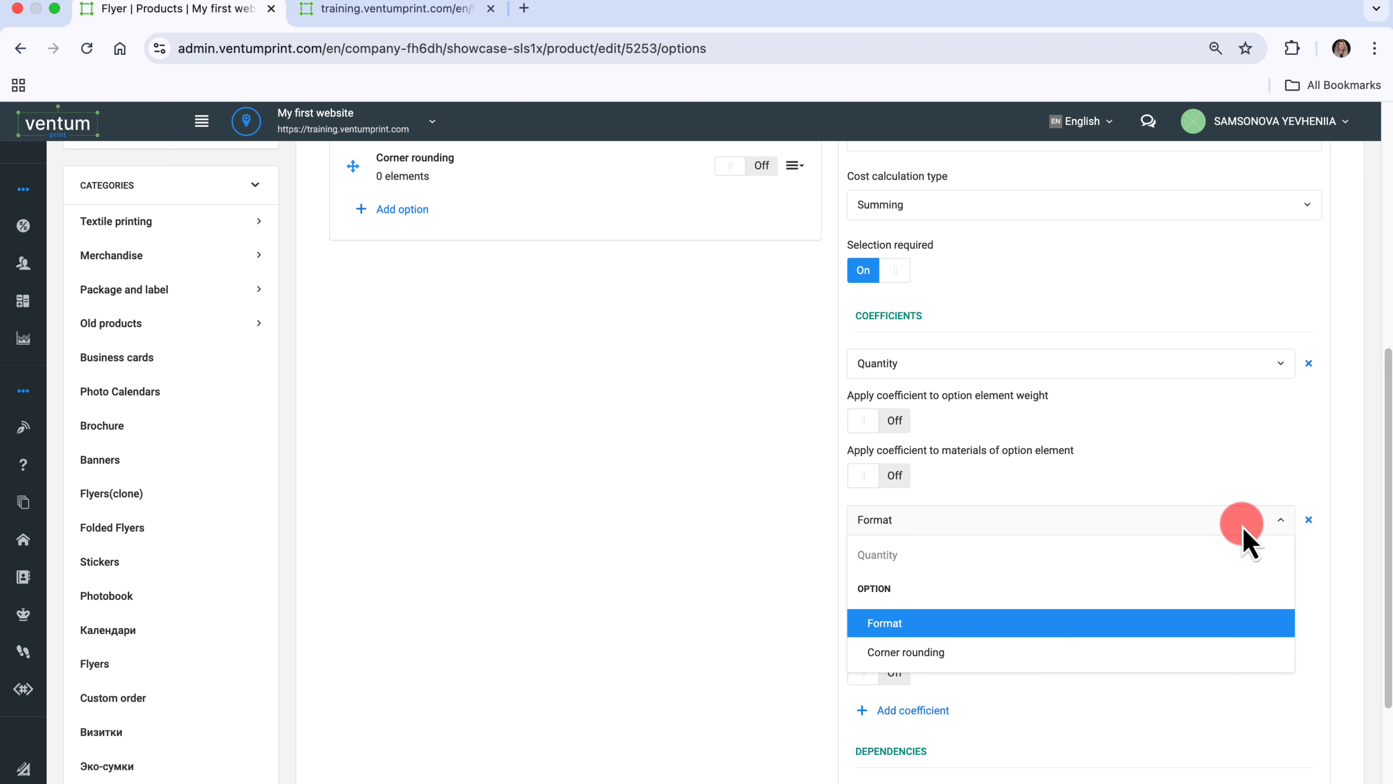
pyautogui.click(1244, 527)
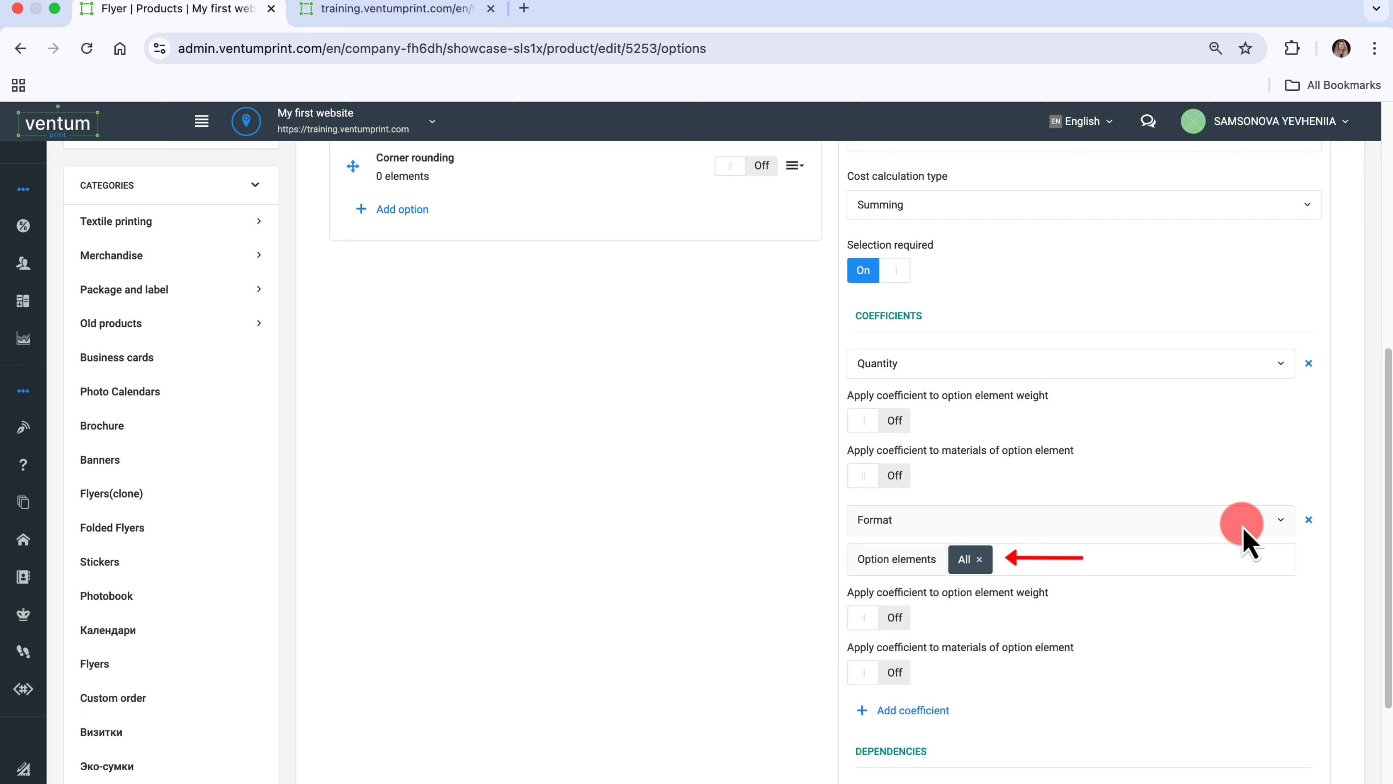
pyautogui.scroll(5, 1244, 531)
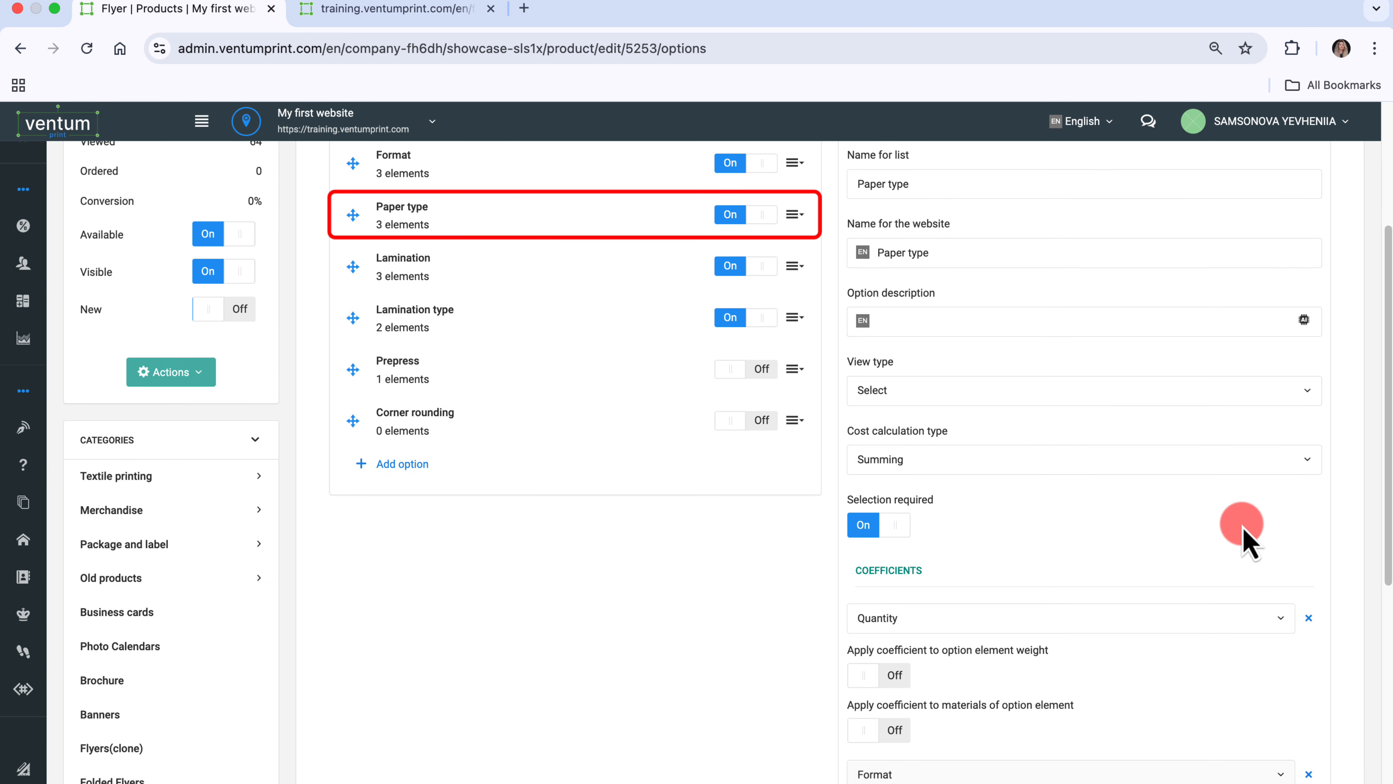
pyautogui.scroll(-2, 1244, 531)
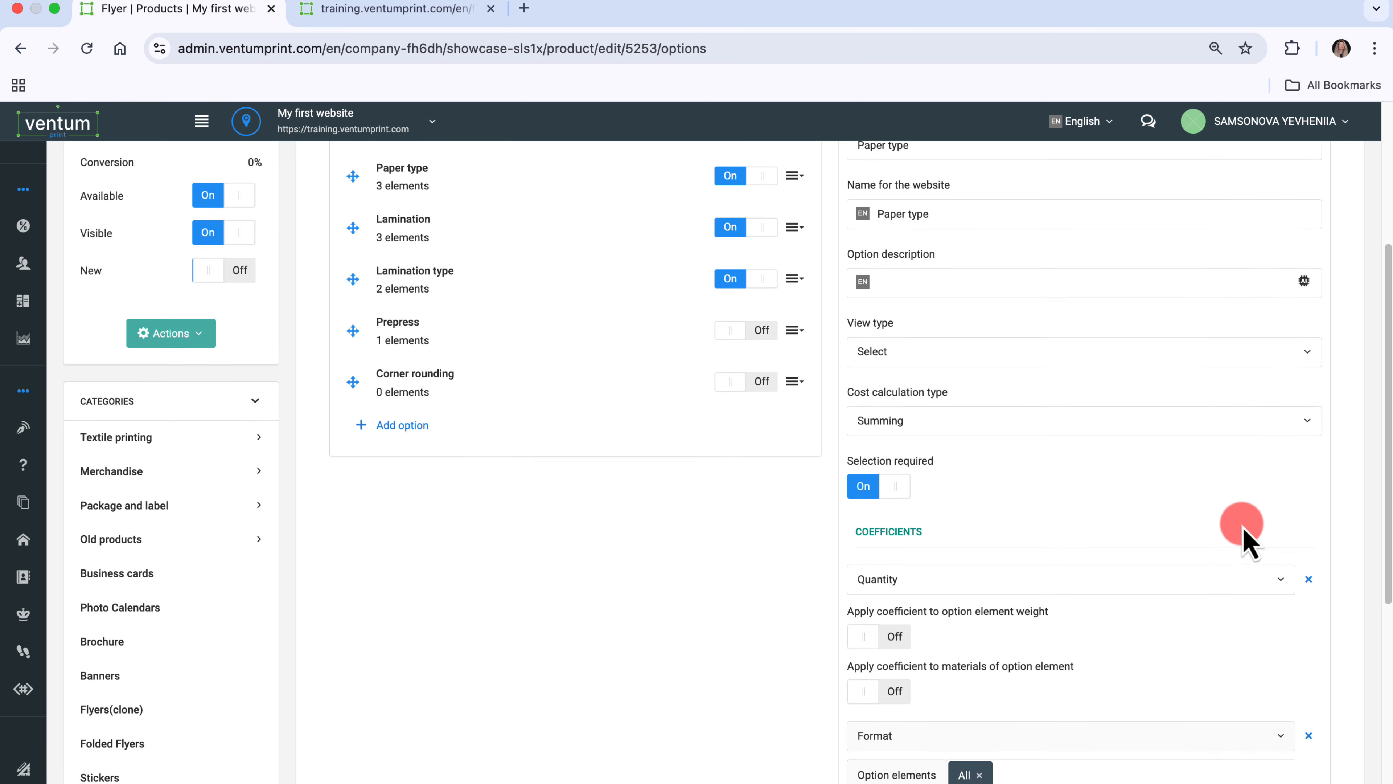
pyautogui.scroll(-1, 1243, 525)
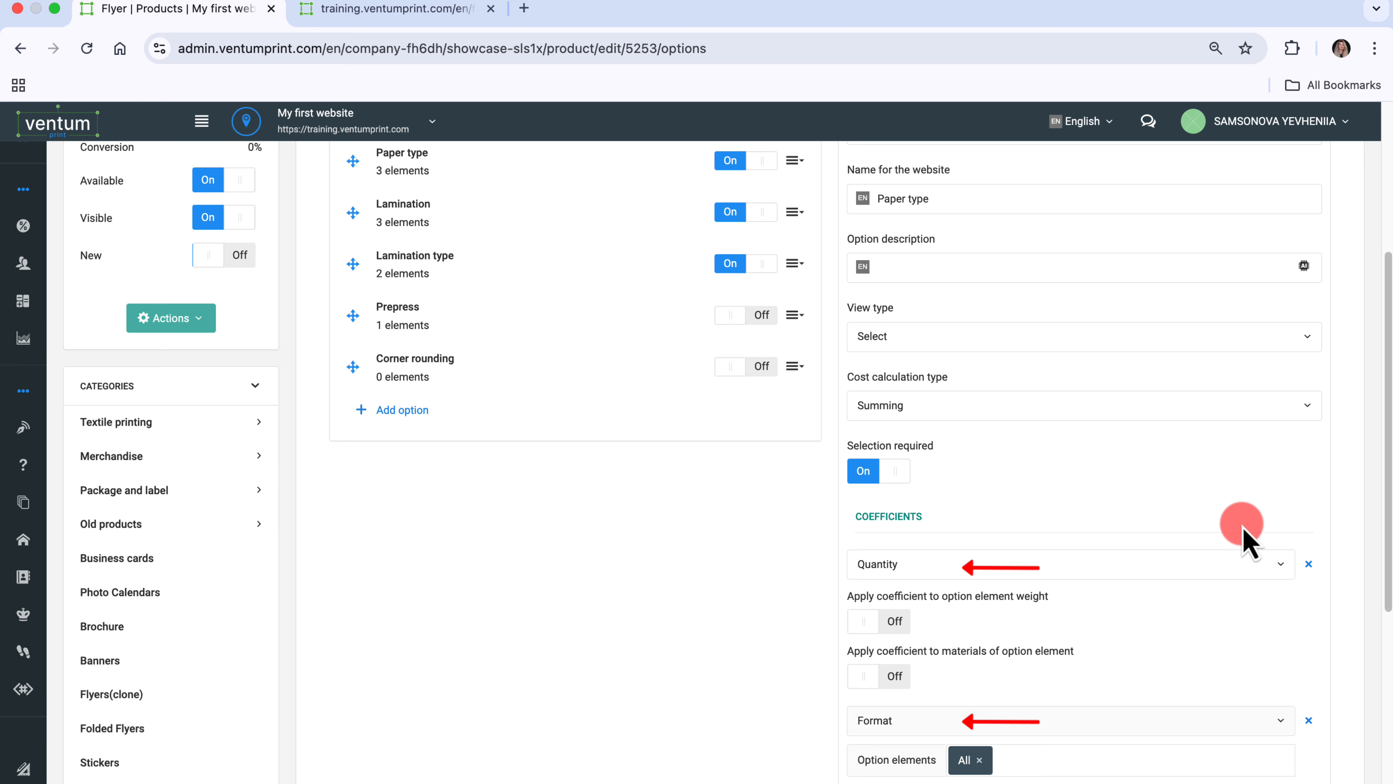
pyautogui.scroll(-5, 1242, 526)
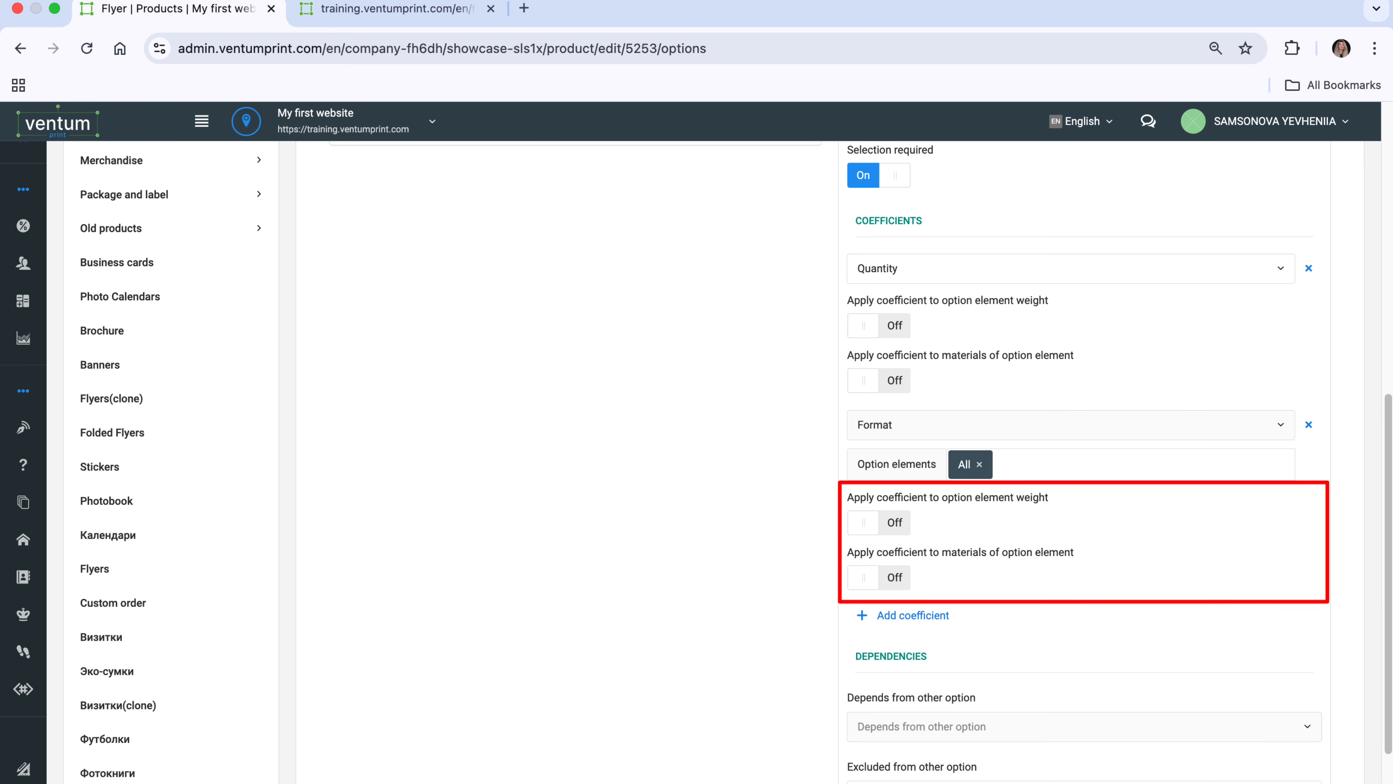